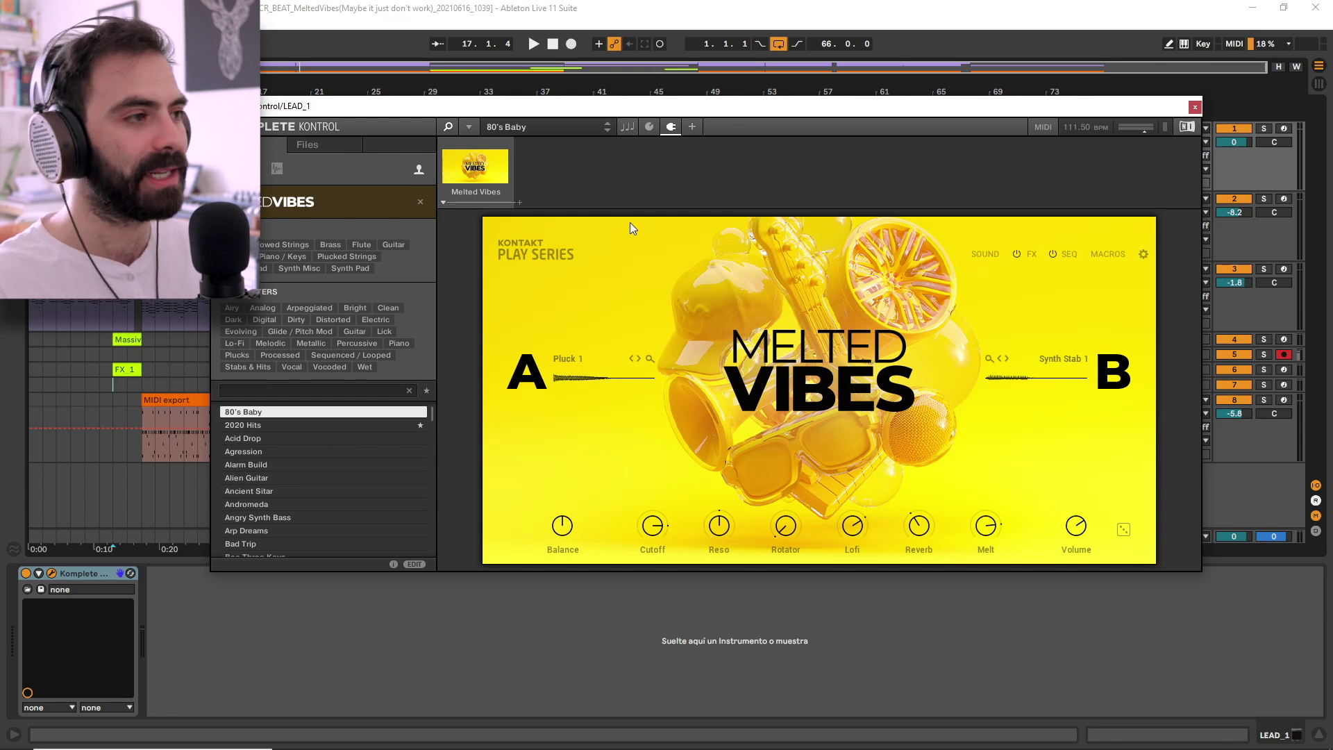
Step: Review the Sound, FX, Seq and Macros pages of Melted Vibes on LEAD_1, including the effects available for an FX slot
{"action": "left_click", "coordinate": [989, 253]}
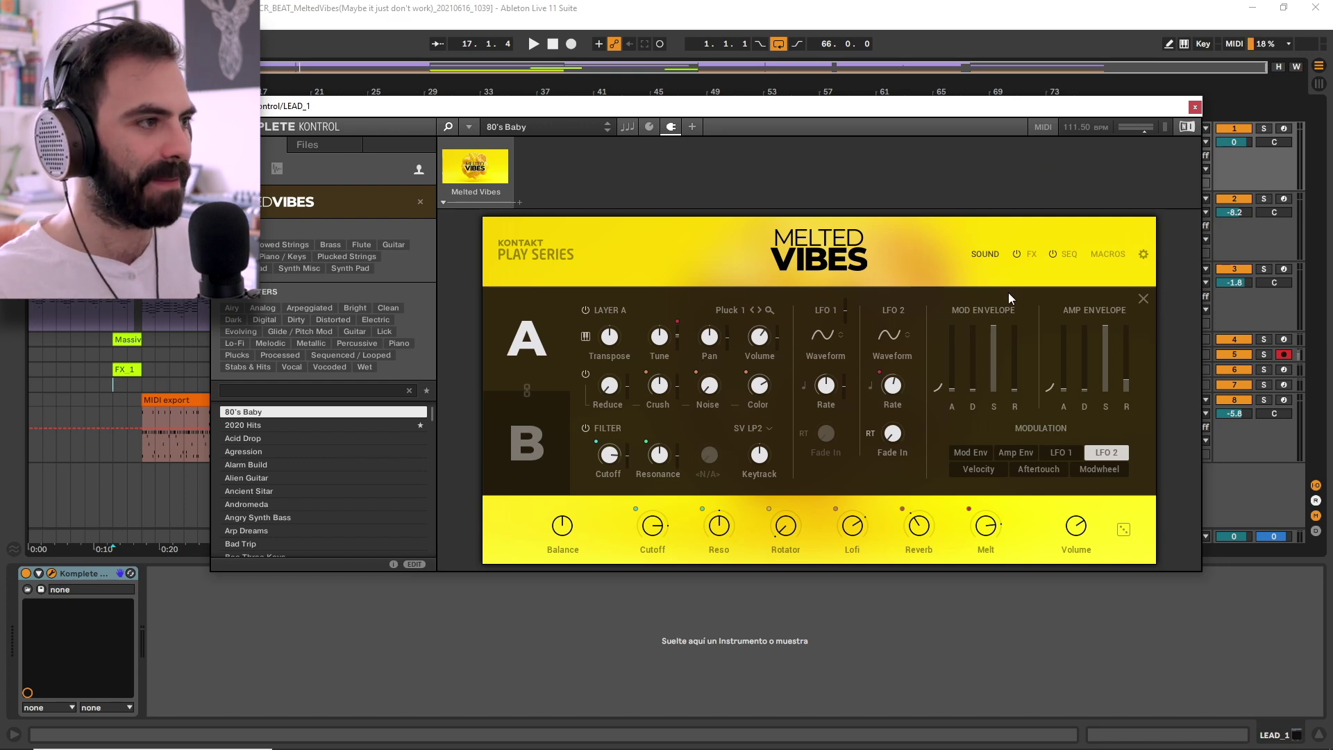
{"action": "left_click", "coordinate": [1032, 252]}
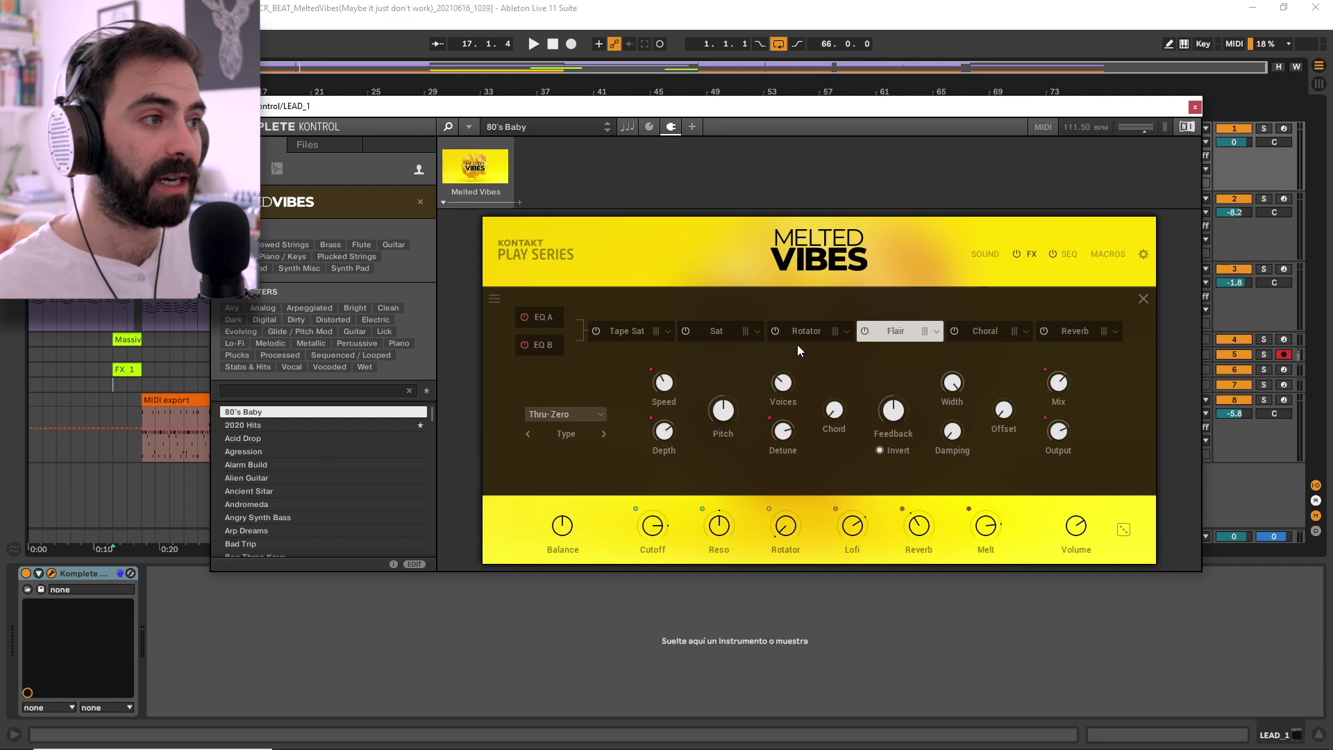
{"action": "left_click", "coordinate": [668, 333]}
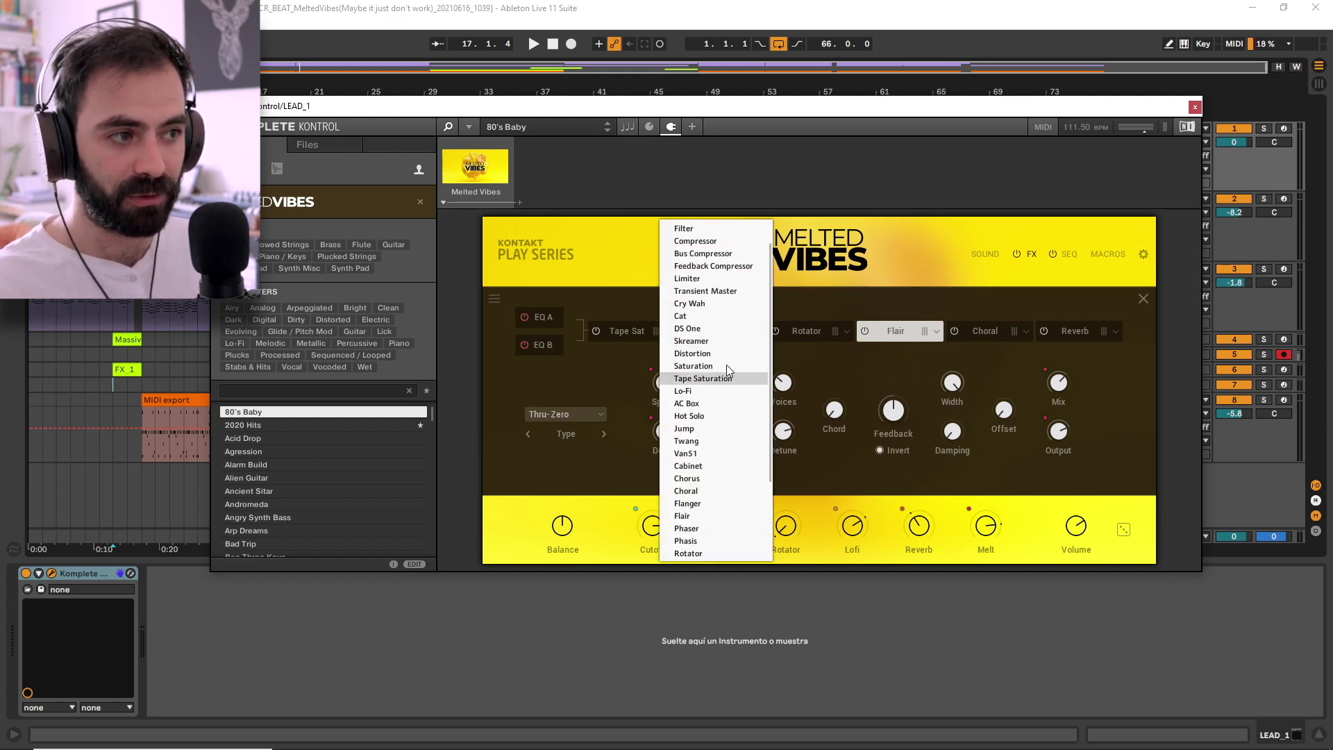
{"action": "left_click", "coordinate": [905, 292]}
{"action": "left_click", "coordinate": [1068, 254]}
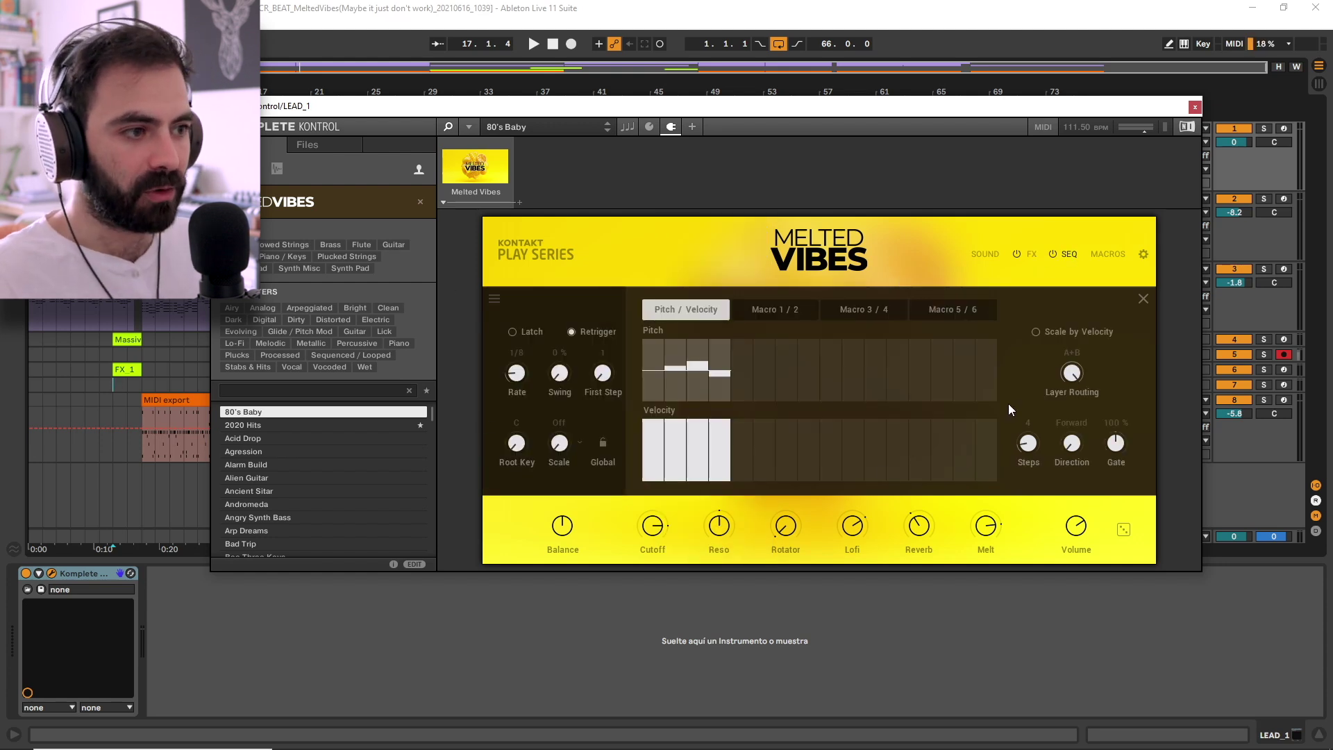
{"action": "left_click", "coordinate": [1121, 253]}
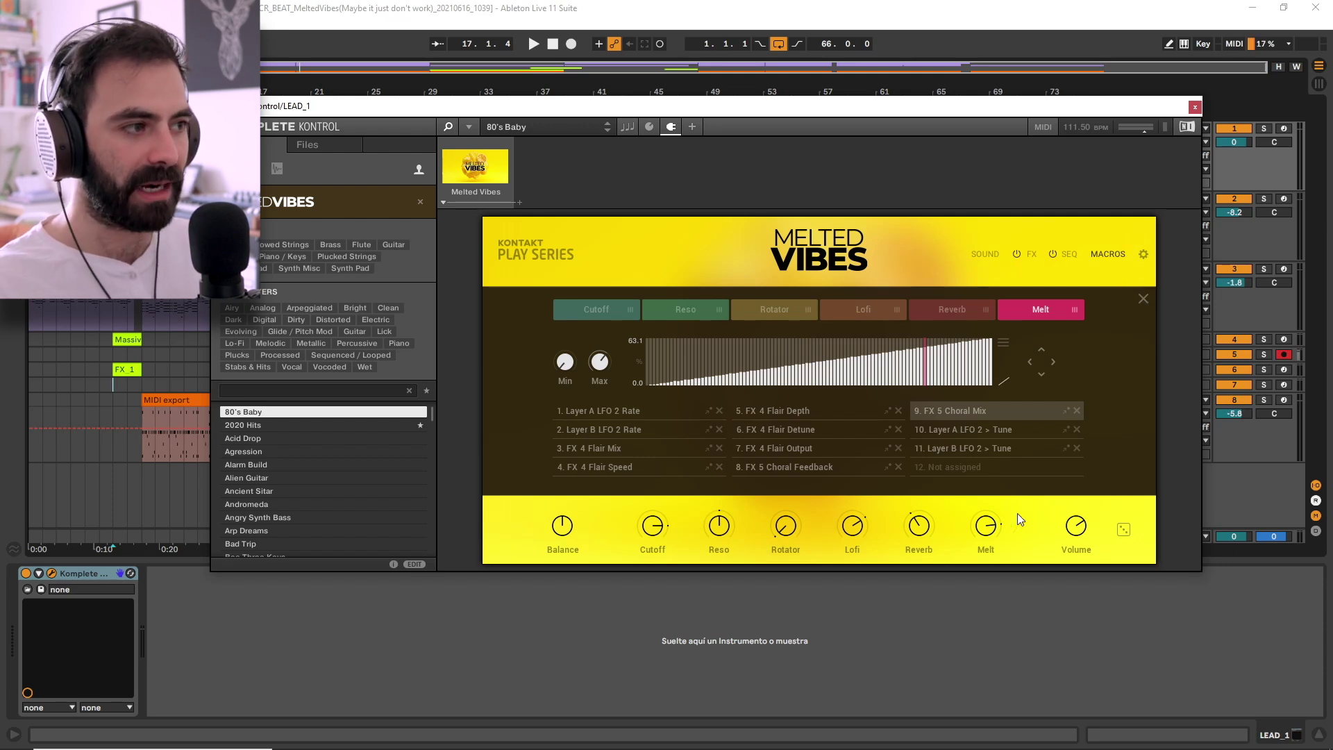
{"action": "left_click", "coordinate": [1143, 299]}
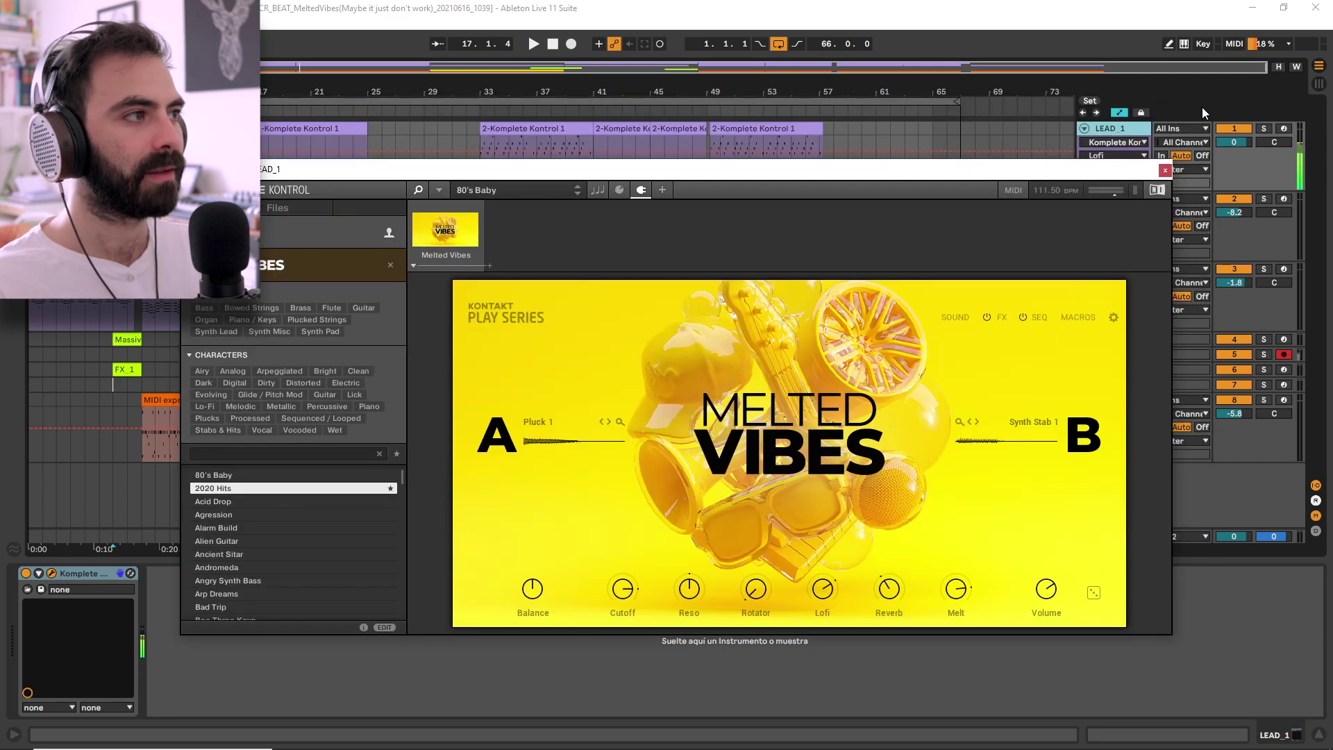
Step: Preview the Melted Vibes presets one after another from 2020 Hits through Bell Time, and return to the start of the preset list
{"action": "left_click_drag", "start_coordinate": [1149, 168], "coordinate": [1232, 114]}
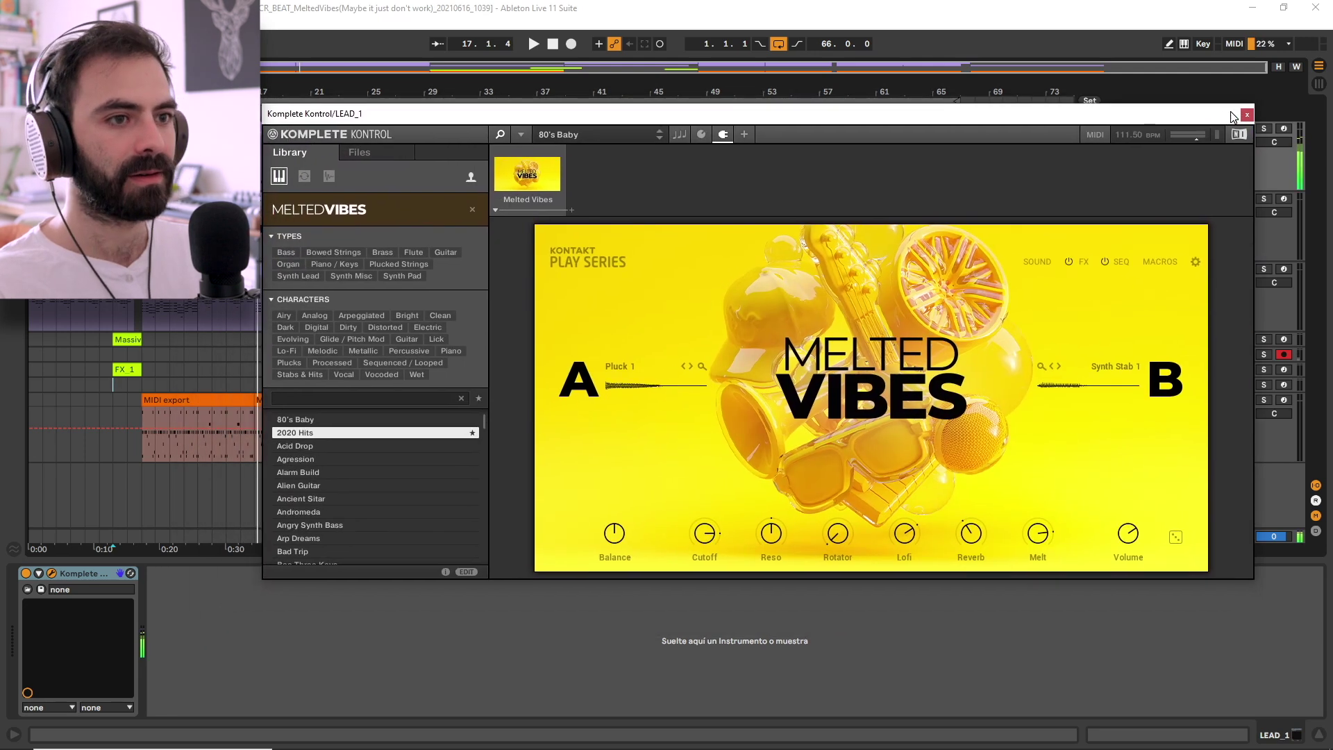
{"action": "key", "text": "Down"}
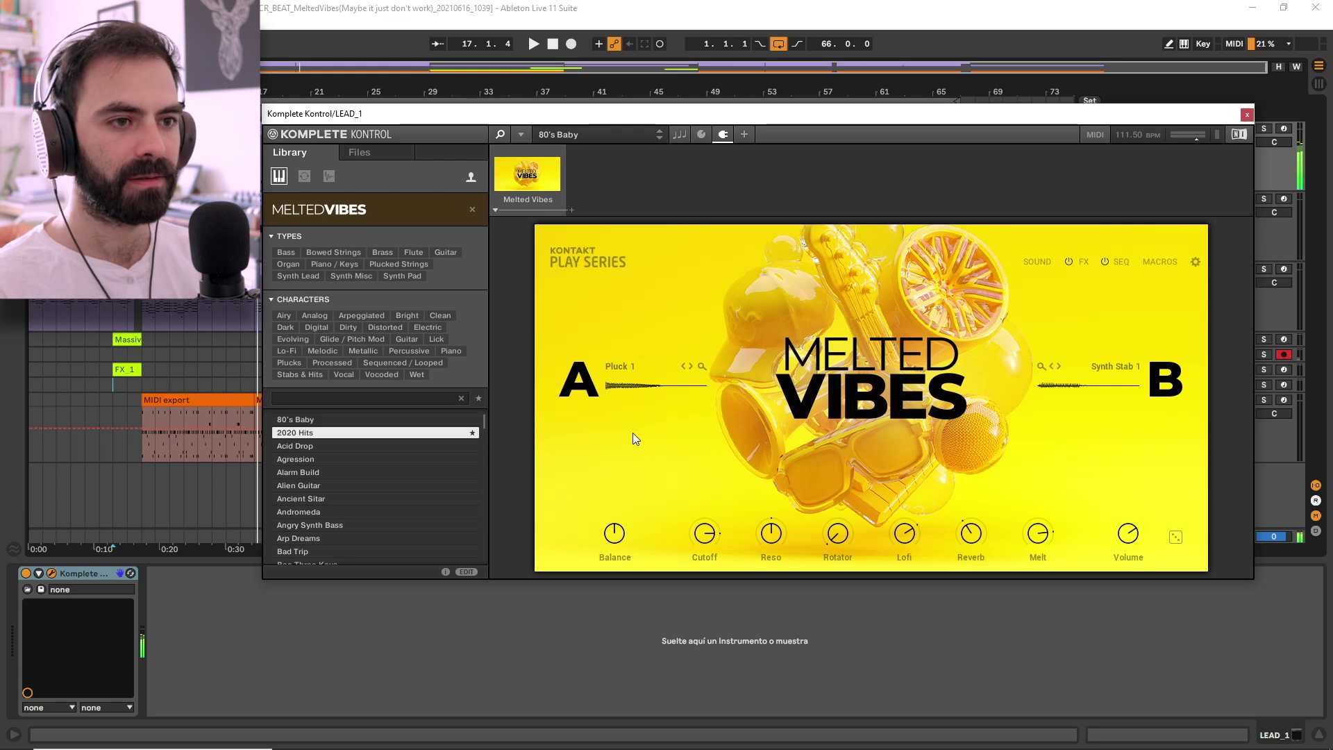
{"action": "key", "text": "Down"}
{"action": "key", "text": "Down"}
{"action": "key", "text": "Down"}
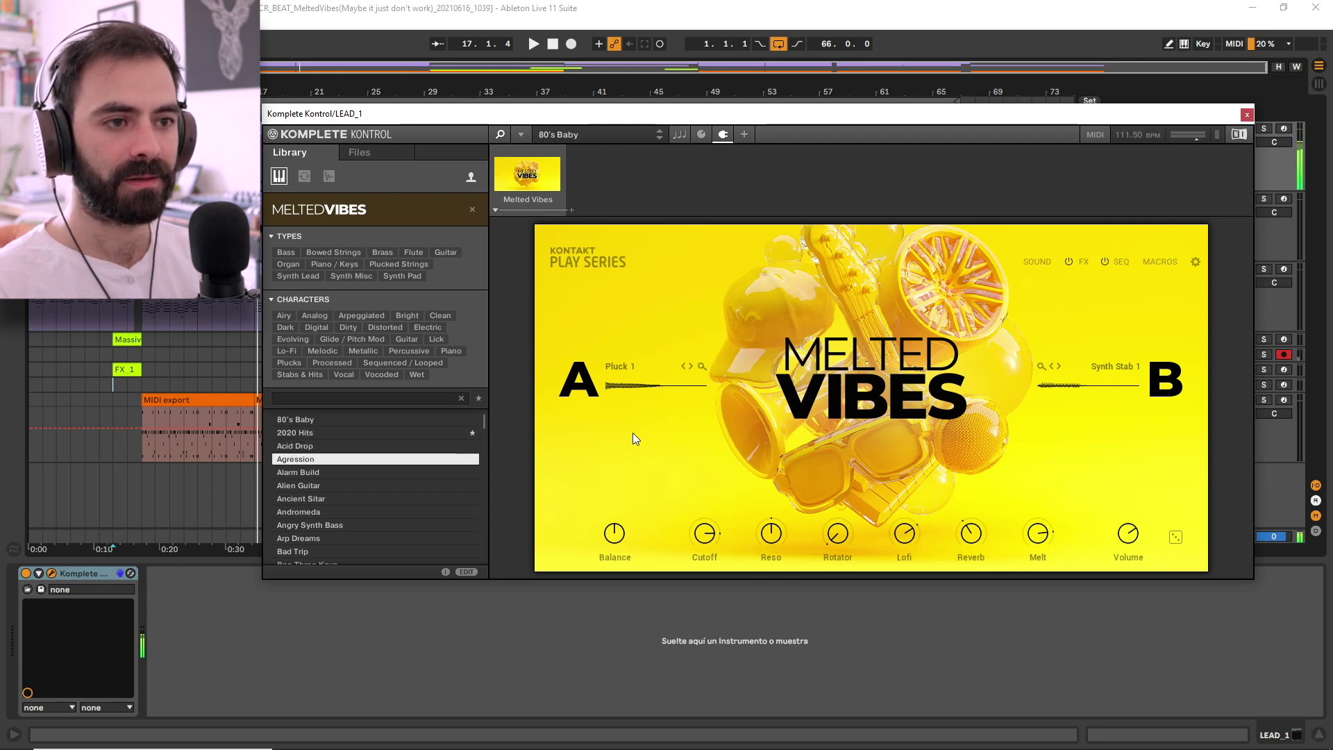
{"action": "key", "text": "Down"}
{"action": "key", "text": "Down"}
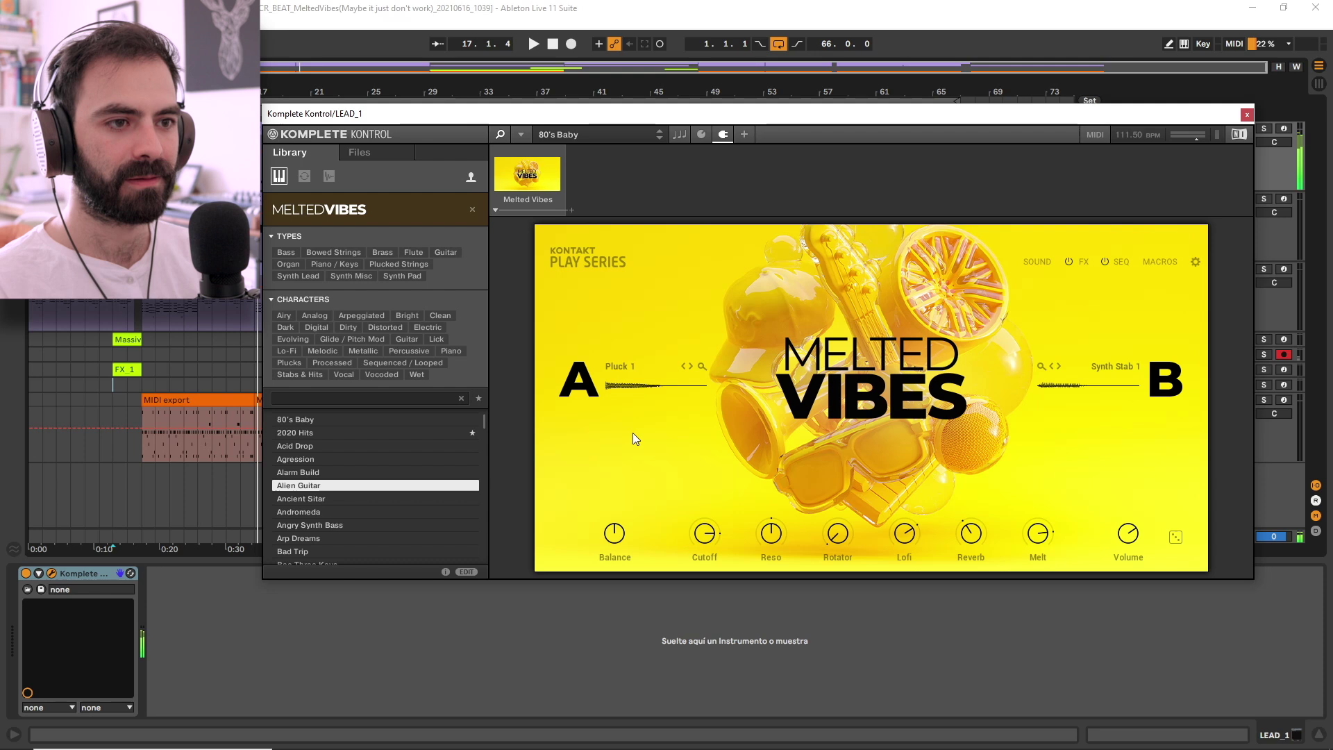
{"action": "key", "text": "Down"}
{"action": "key", "text": "Down"}
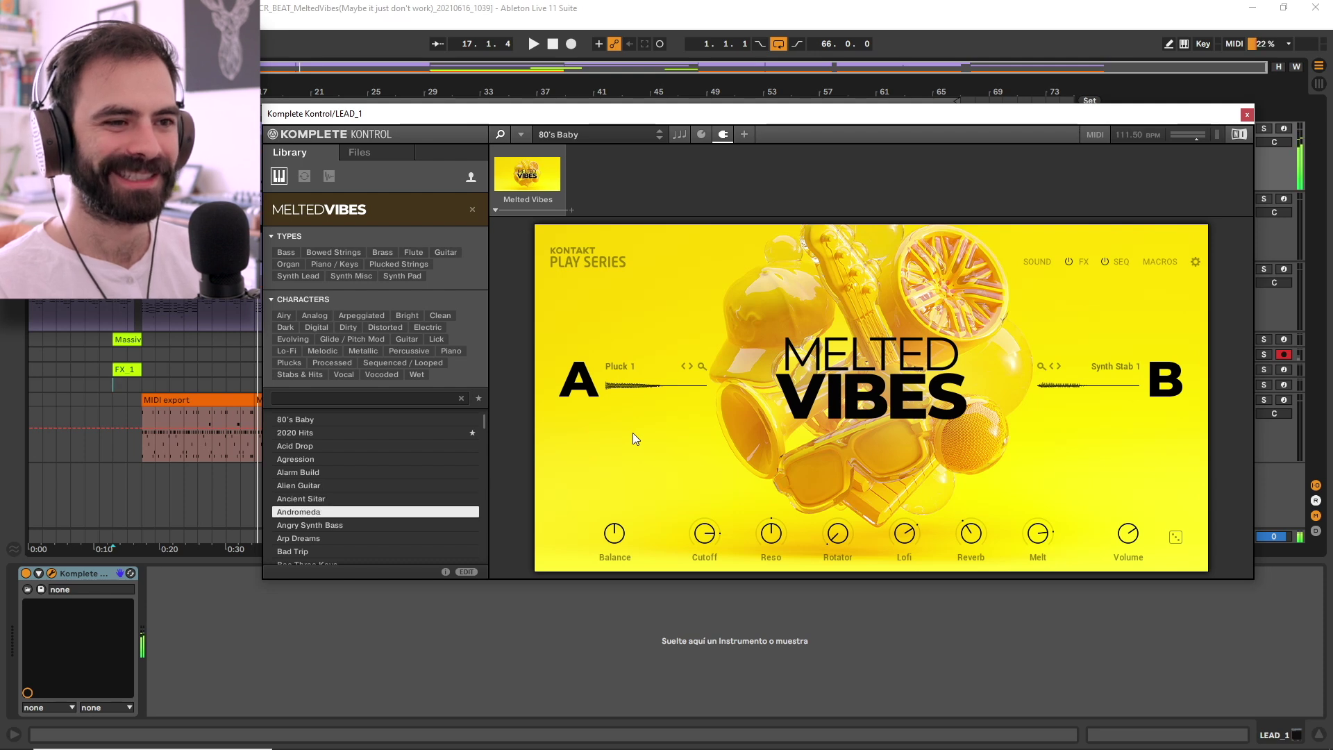
{"action": "key", "text": "Down"}
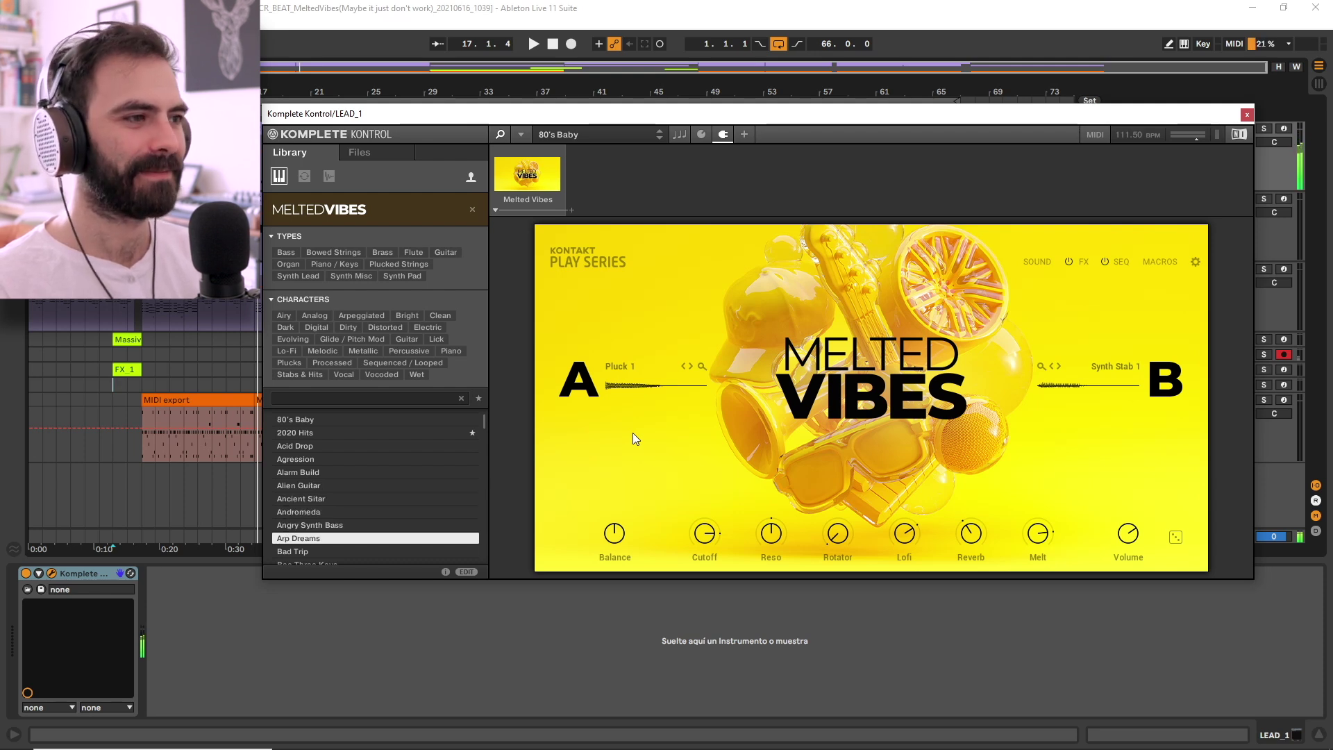
{"action": "key", "text": "Down"}
{"action": "key", "text": "Down"}
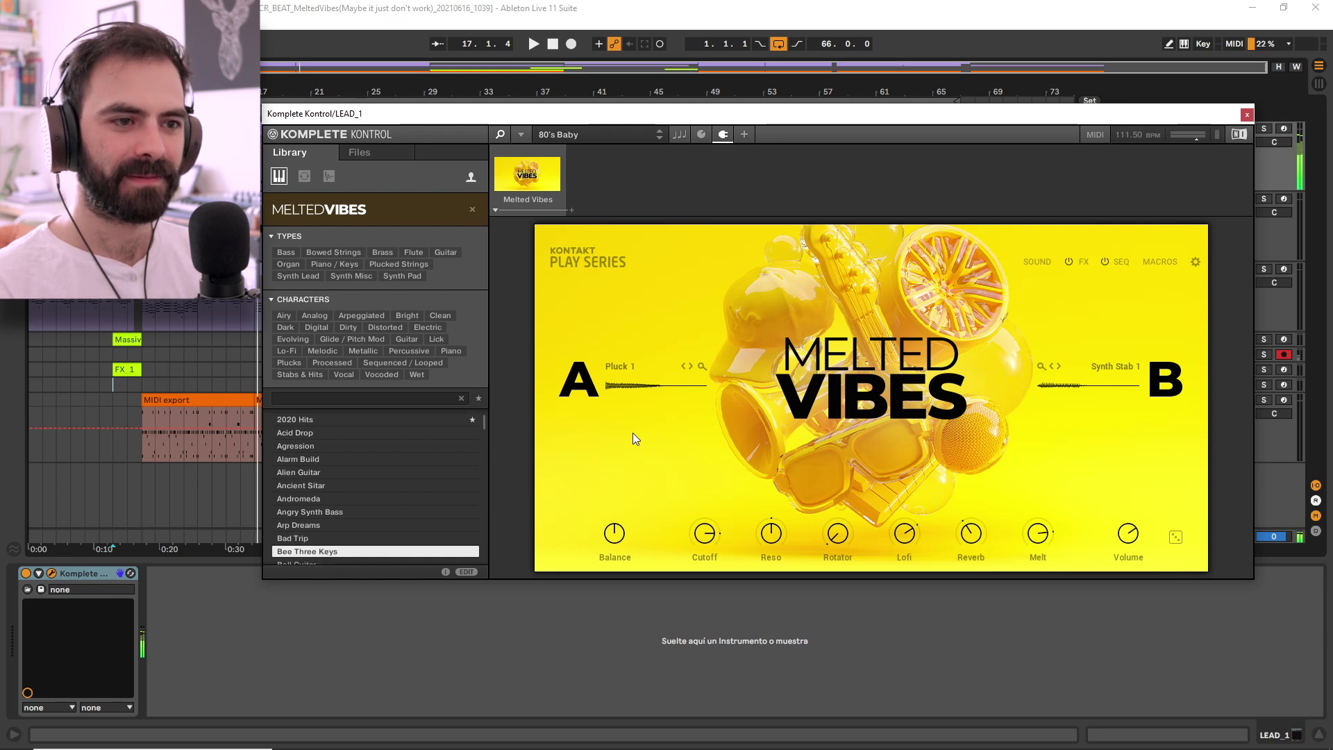
{"action": "key", "text": "Down"}
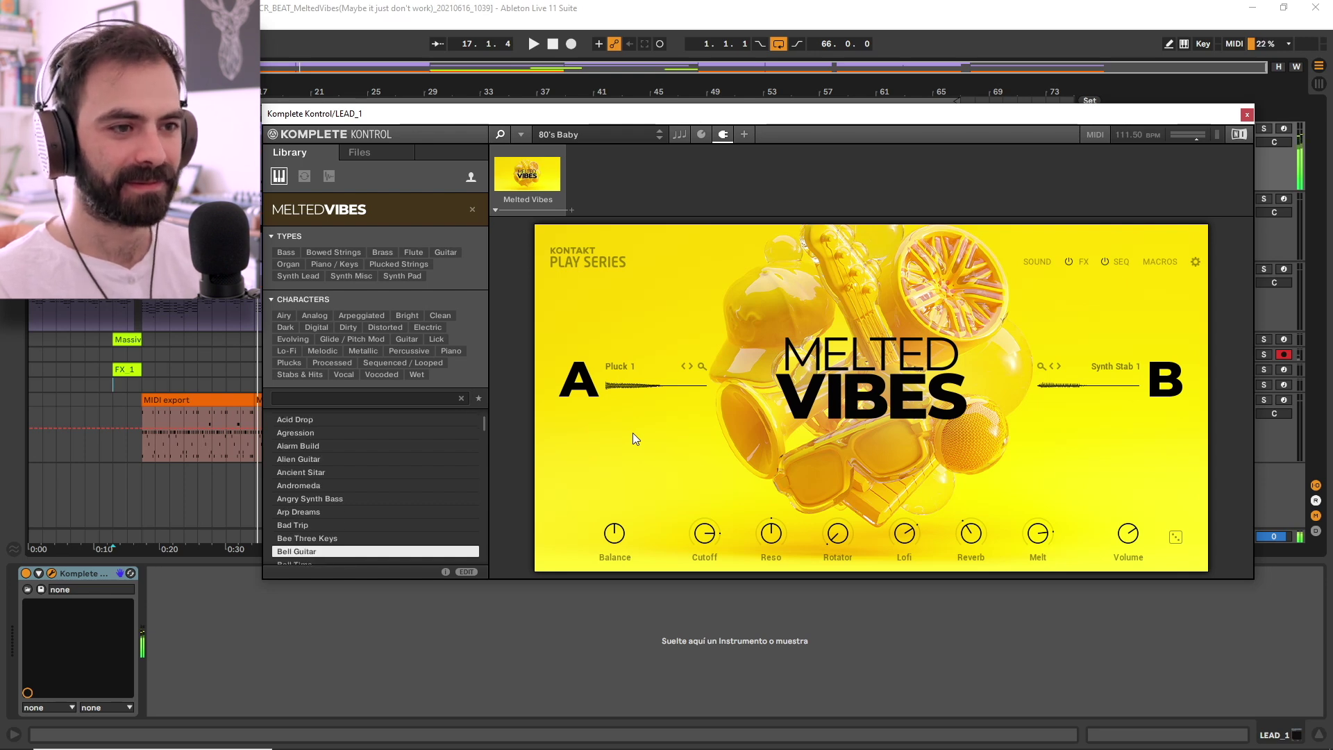
{"action": "key", "text": "Down"}
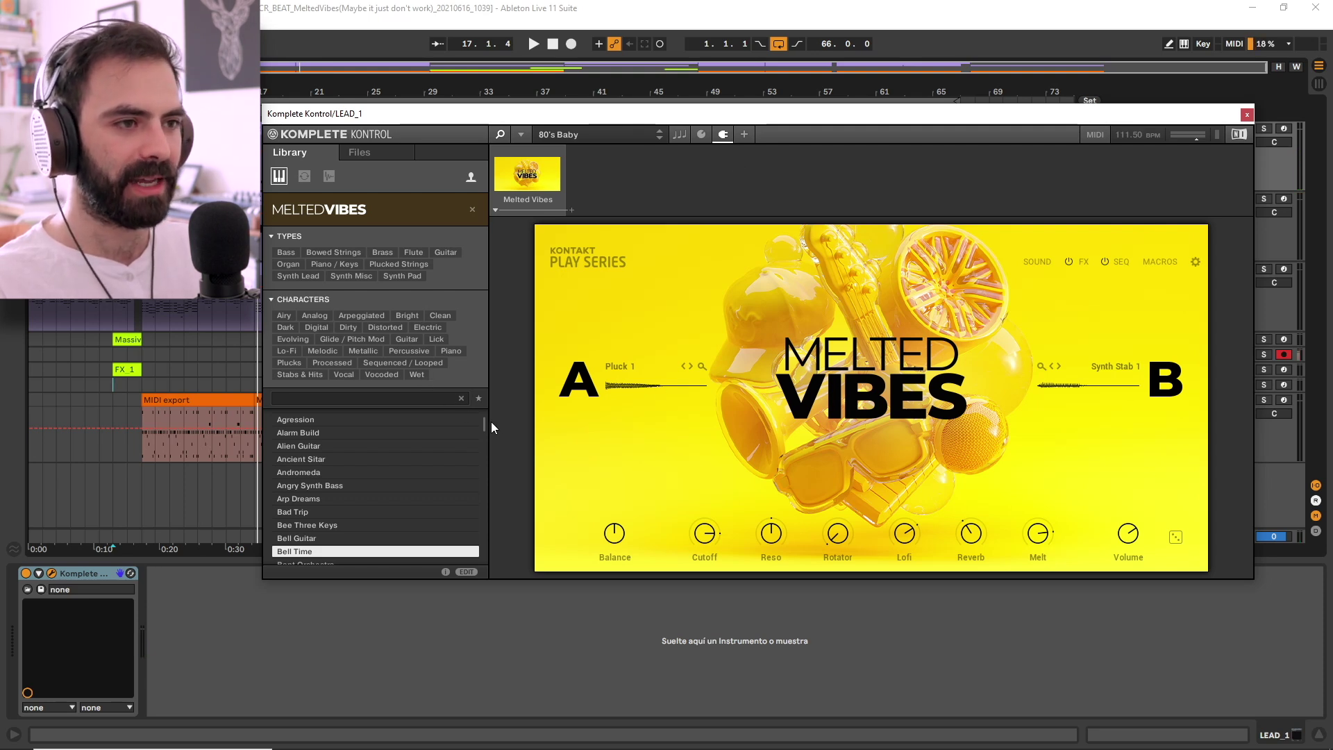
{"action": "left_click_drag", "start_coordinate": [481, 421], "coordinate": [476, 393]}
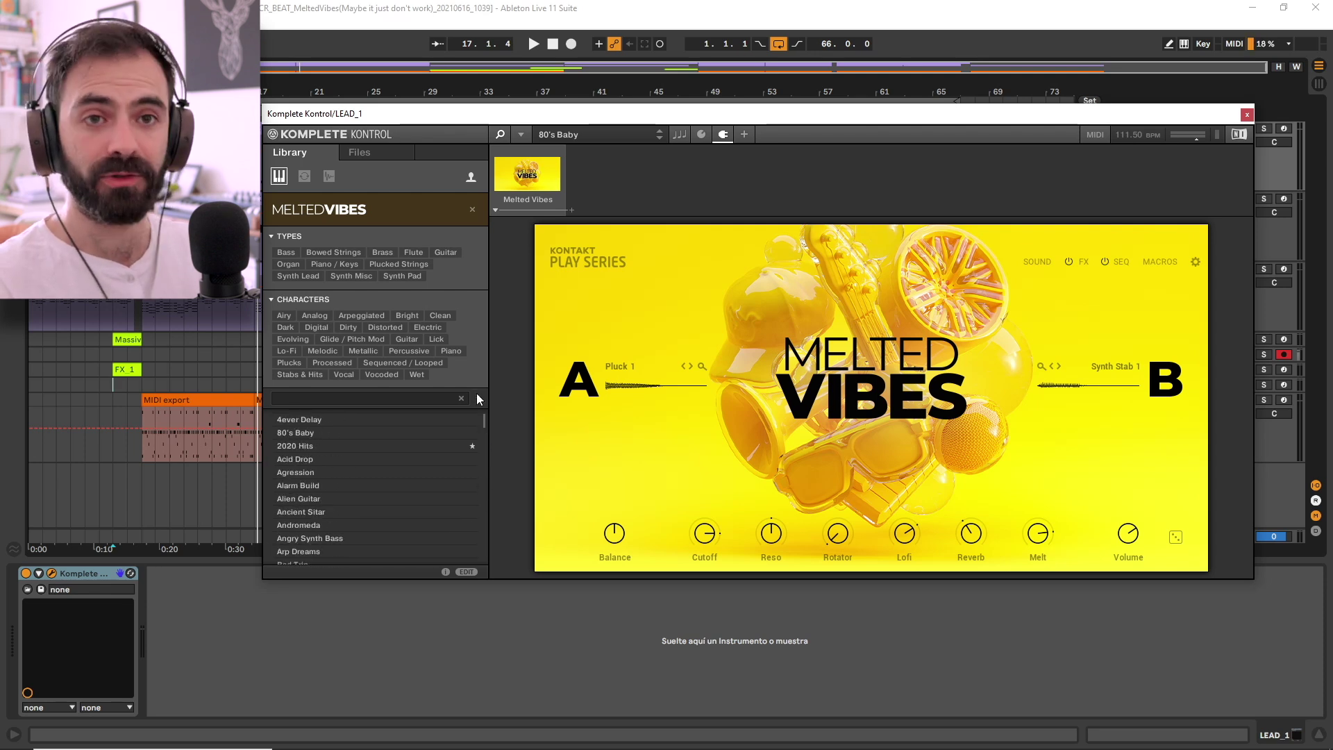
Step: Close the LEAD_1 instrument window and play the lead clip soloed from bar 9
{"action": "left_click", "coordinate": [1247, 115]}
{"action": "left_click", "coordinate": [198, 129]}
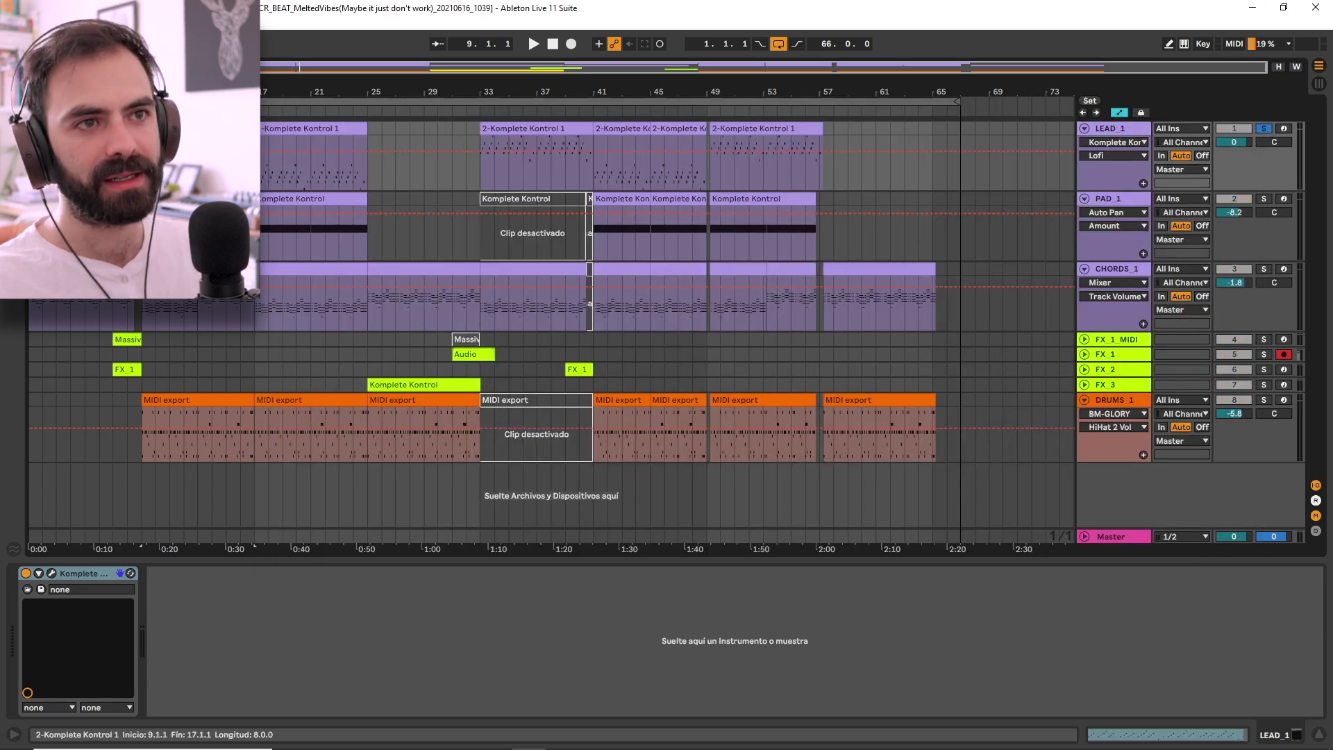
{"action": "key", "text": "space"}
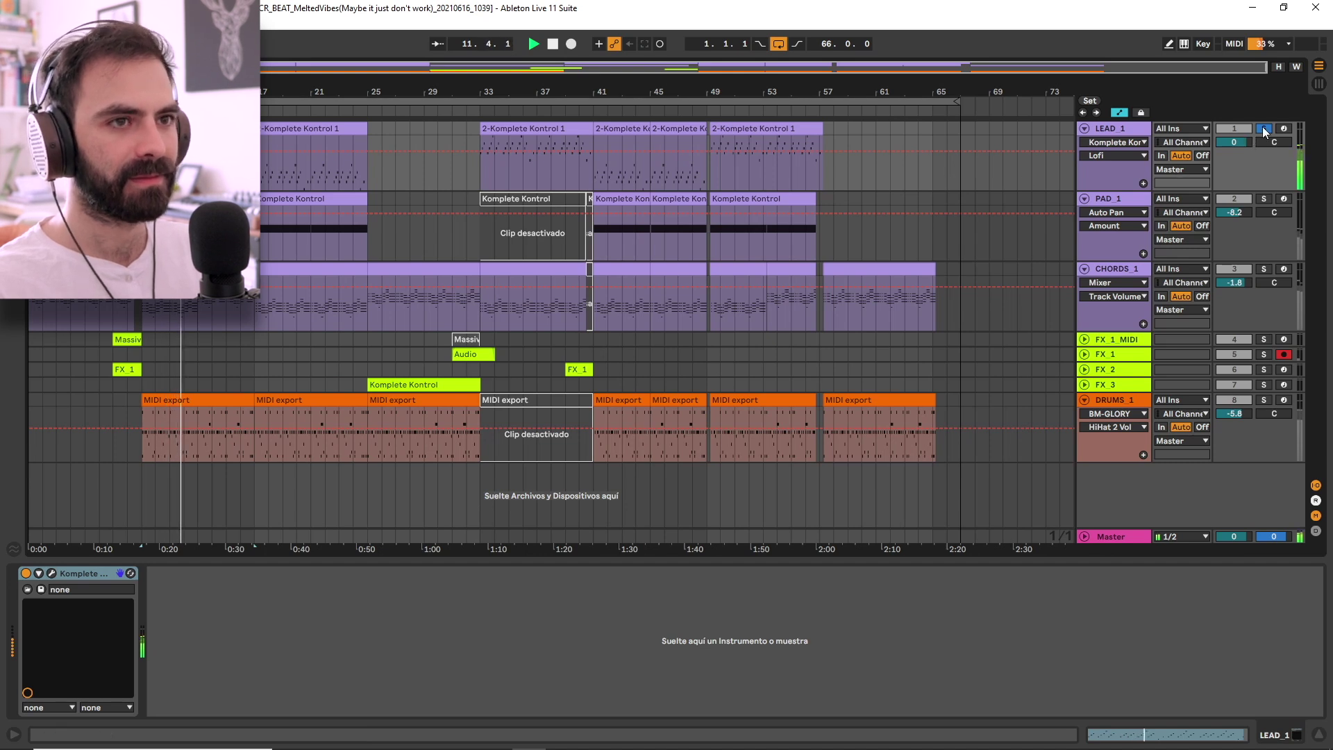
Step: Listen to PAD_1 soloed and inspect the Melted Vibes preset loaded on it
{"action": "left_click", "coordinate": [1264, 200]}
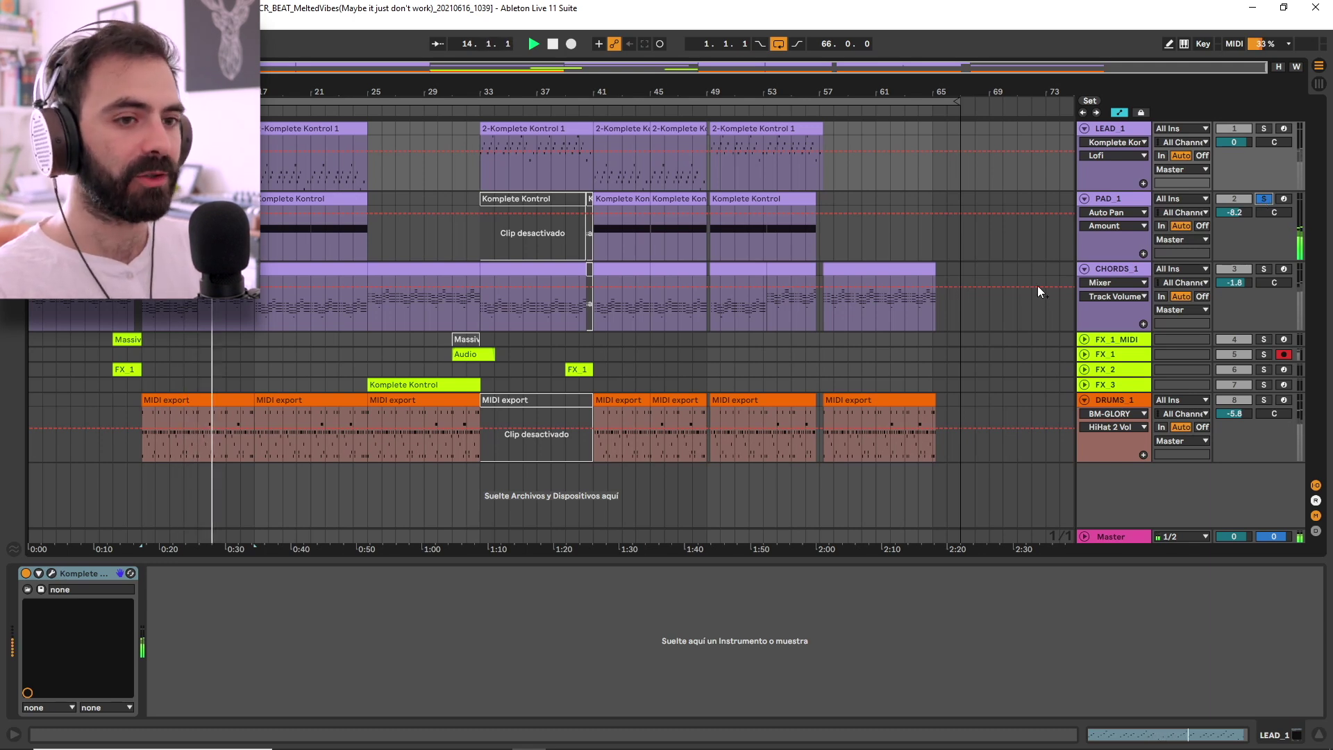
{"action": "left_click", "coordinate": [1109, 200]}
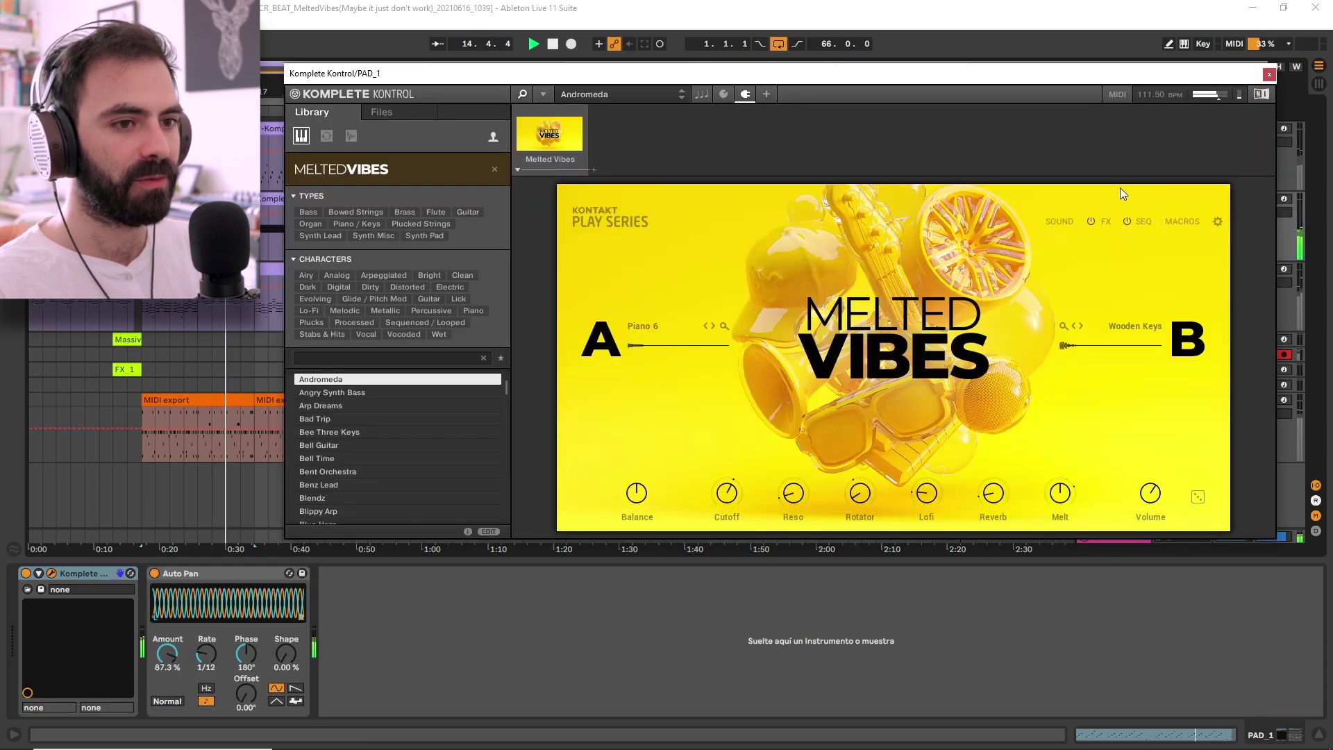
{"action": "left_click", "coordinate": [1270, 73]}
{"action": "key", "text": "space"}
Step: Solo CHORDS_1, show its Komplete Kontrol instrument and listen to the chords from bar 9
{"action": "left_click", "coordinate": [1114, 269]}
{"action": "left_click", "coordinate": [1264, 268]}
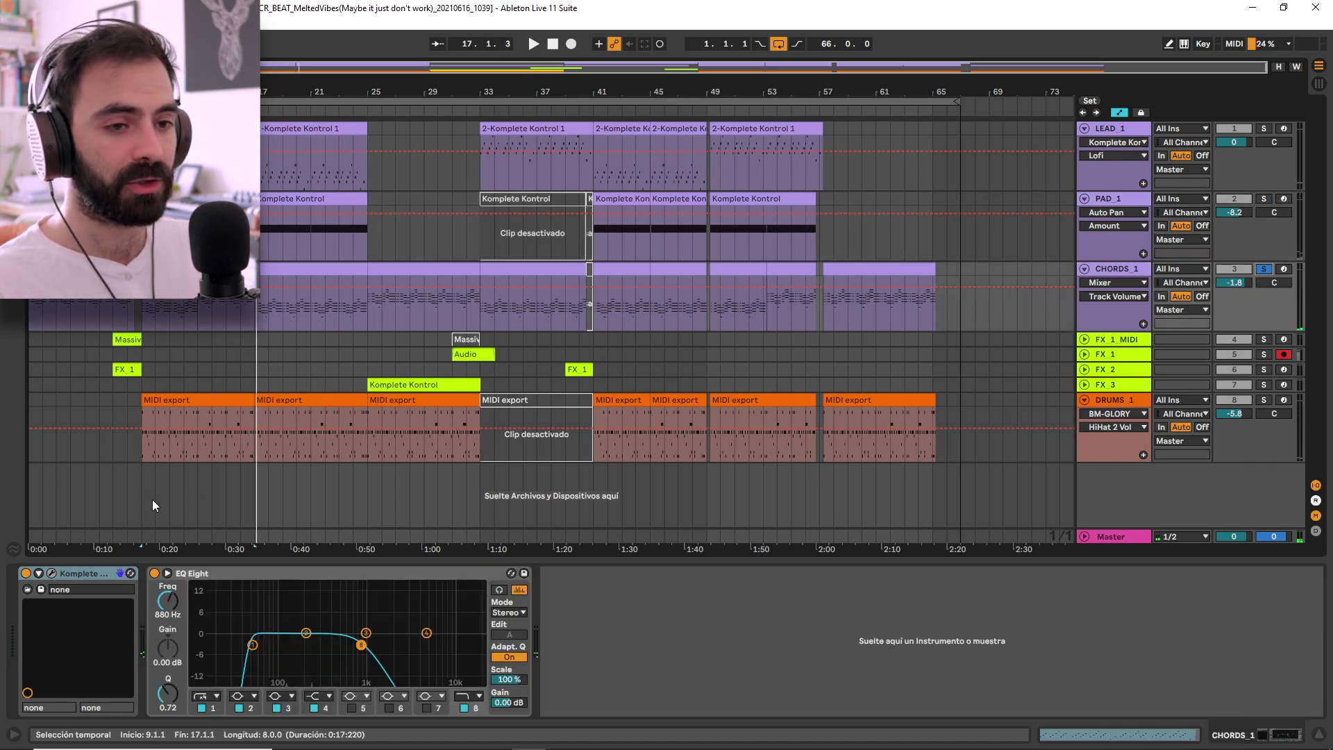
{"action": "left_click", "coordinate": [72, 570]}
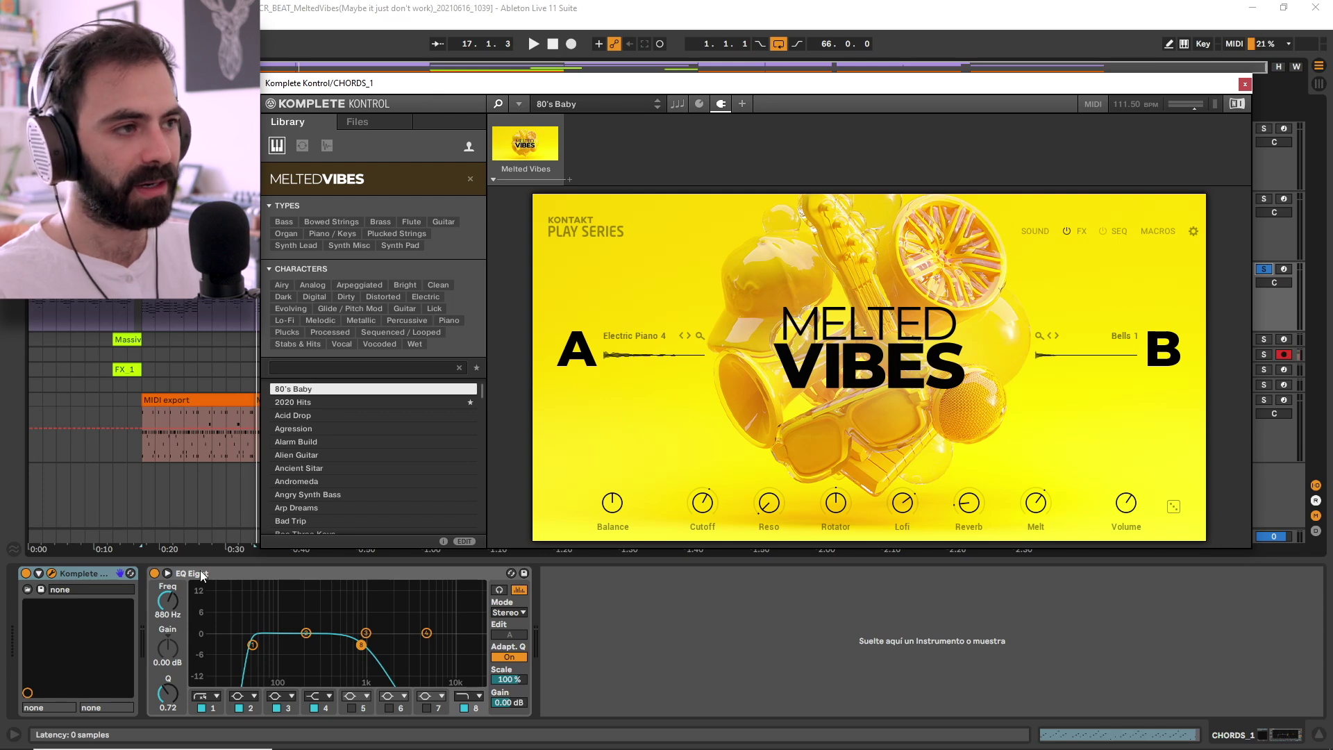
{"action": "key", "text": "space"}
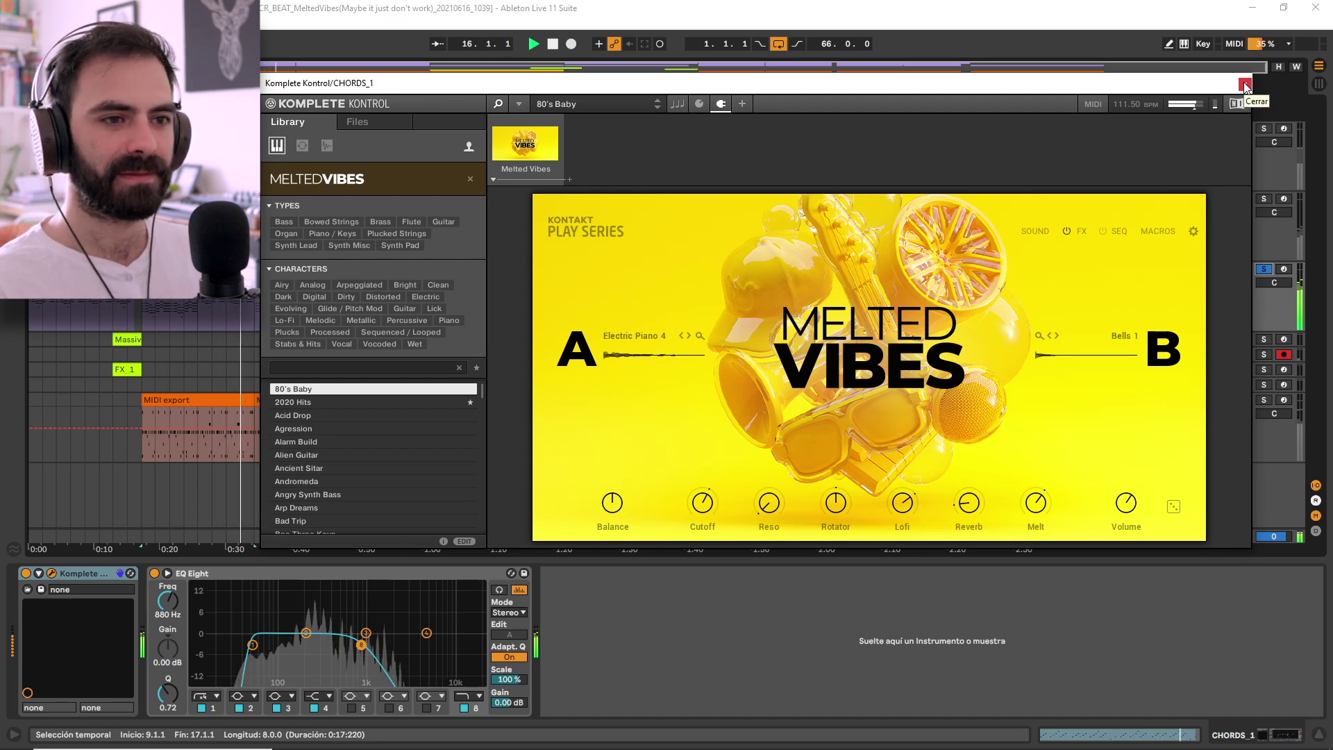
{"action": "key", "text": "space"}
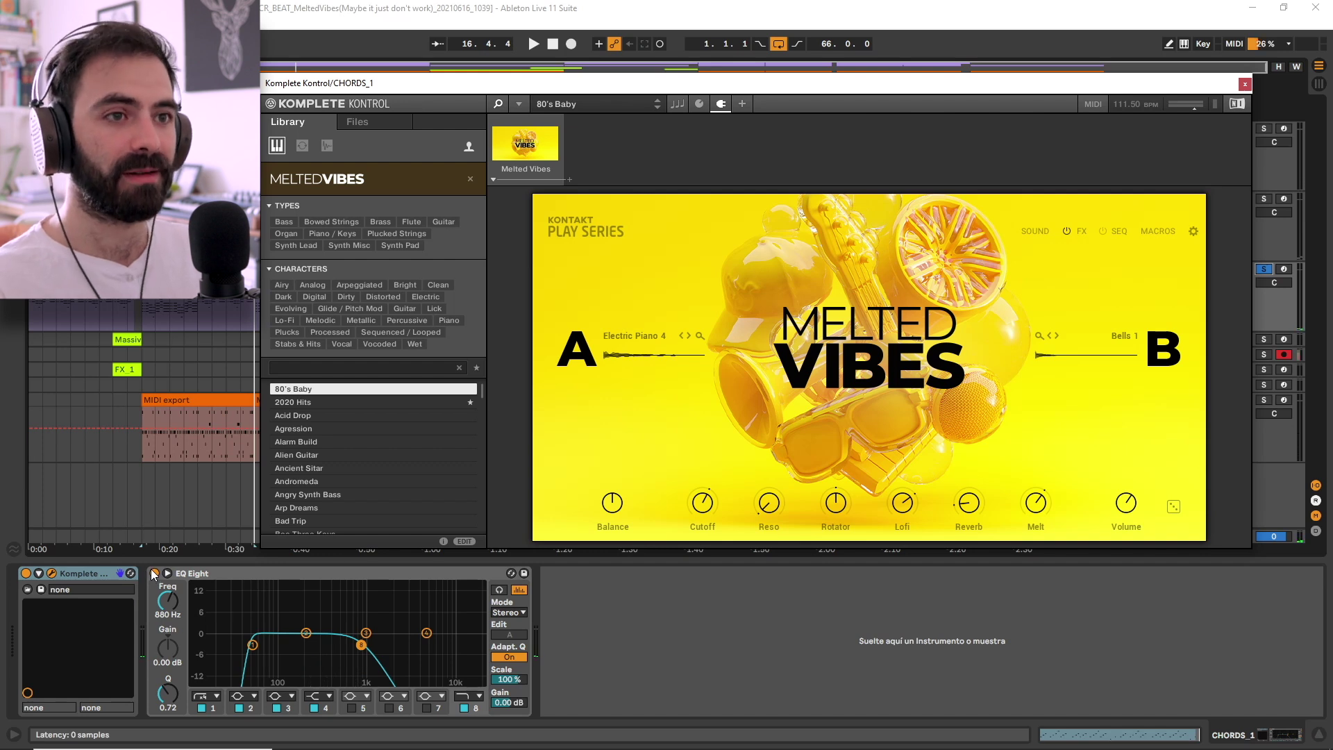
Step: Turn off the EQ Eight on CHORDS_1 and play the chords clip without it
{"action": "left_click", "coordinate": [154, 574]}
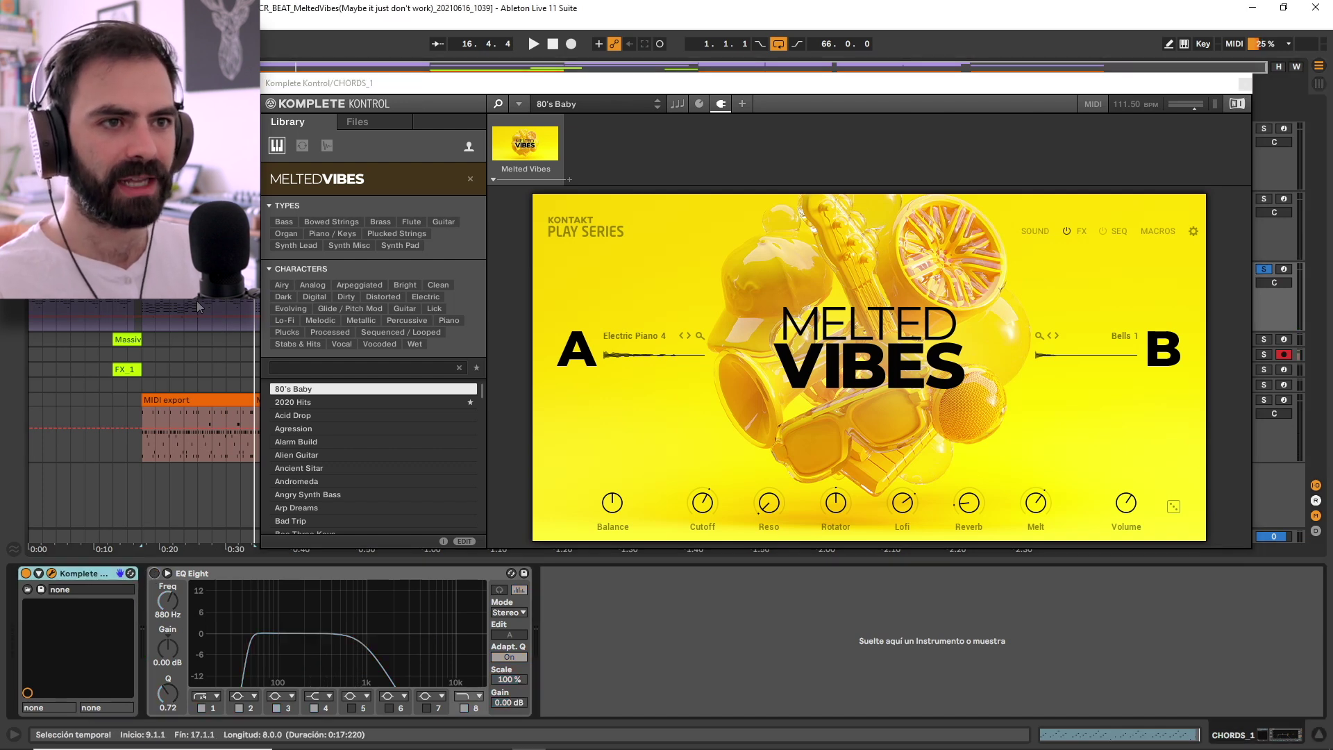
{"action": "left_click", "coordinate": [198, 305]}
{"action": "key", "text": "space"}
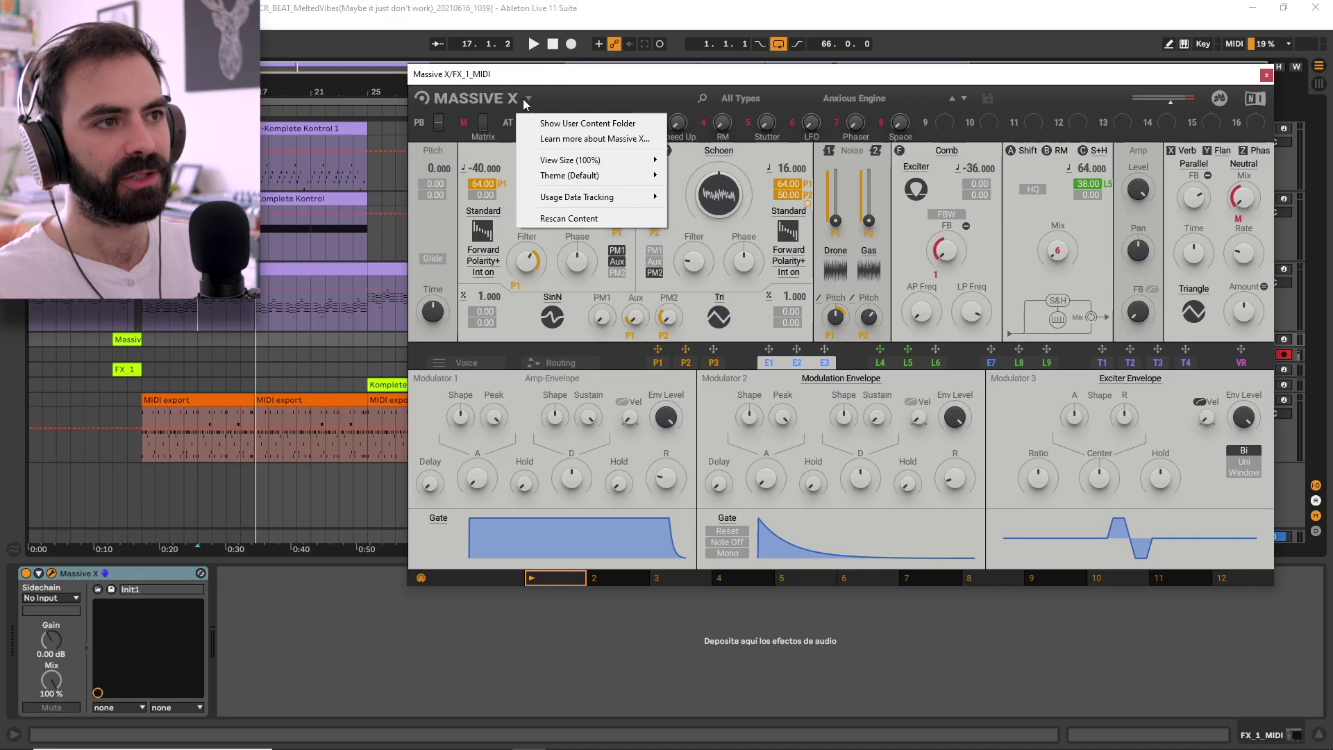
Step: Look at the preset types and presets in the Massive X browser on FX_1_MIDI, and close the instrument window
{"action": "left_click", "coordinate": [523, 98]}
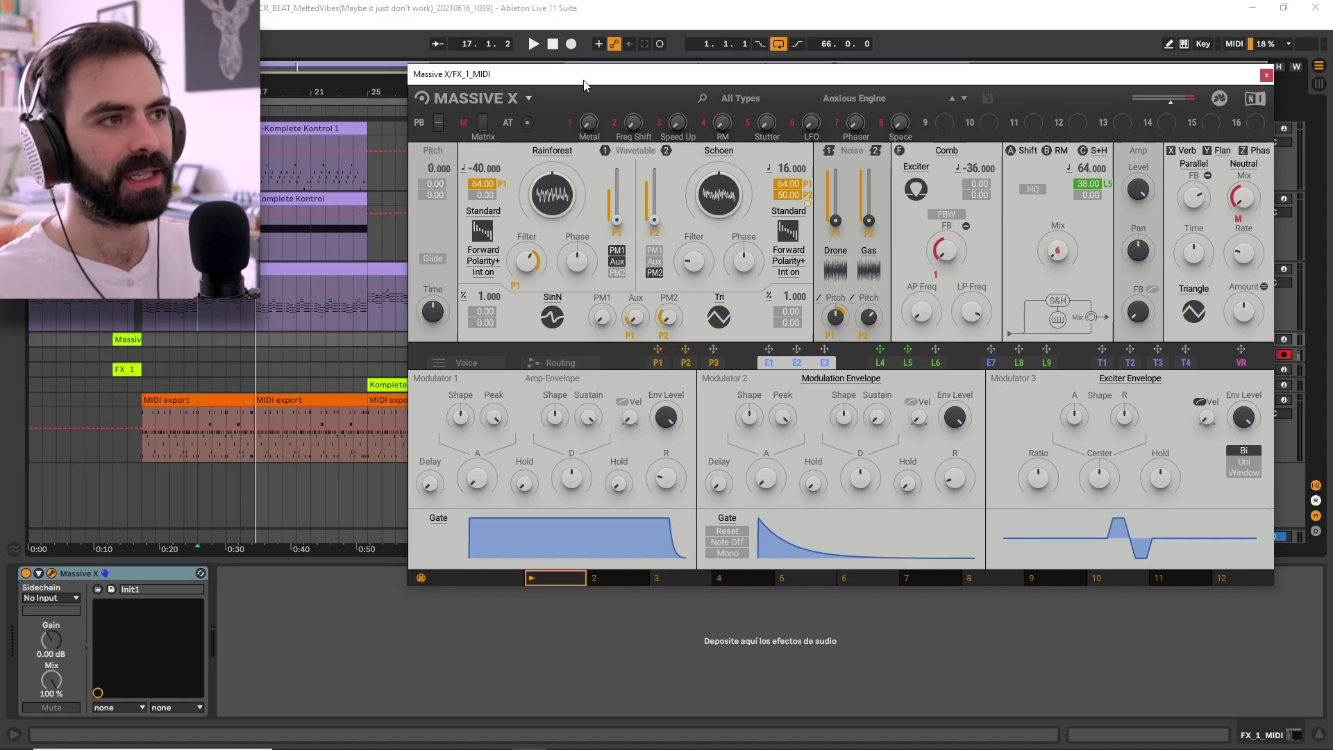
{"action": "left_click", "coordinate": [731, 97]}
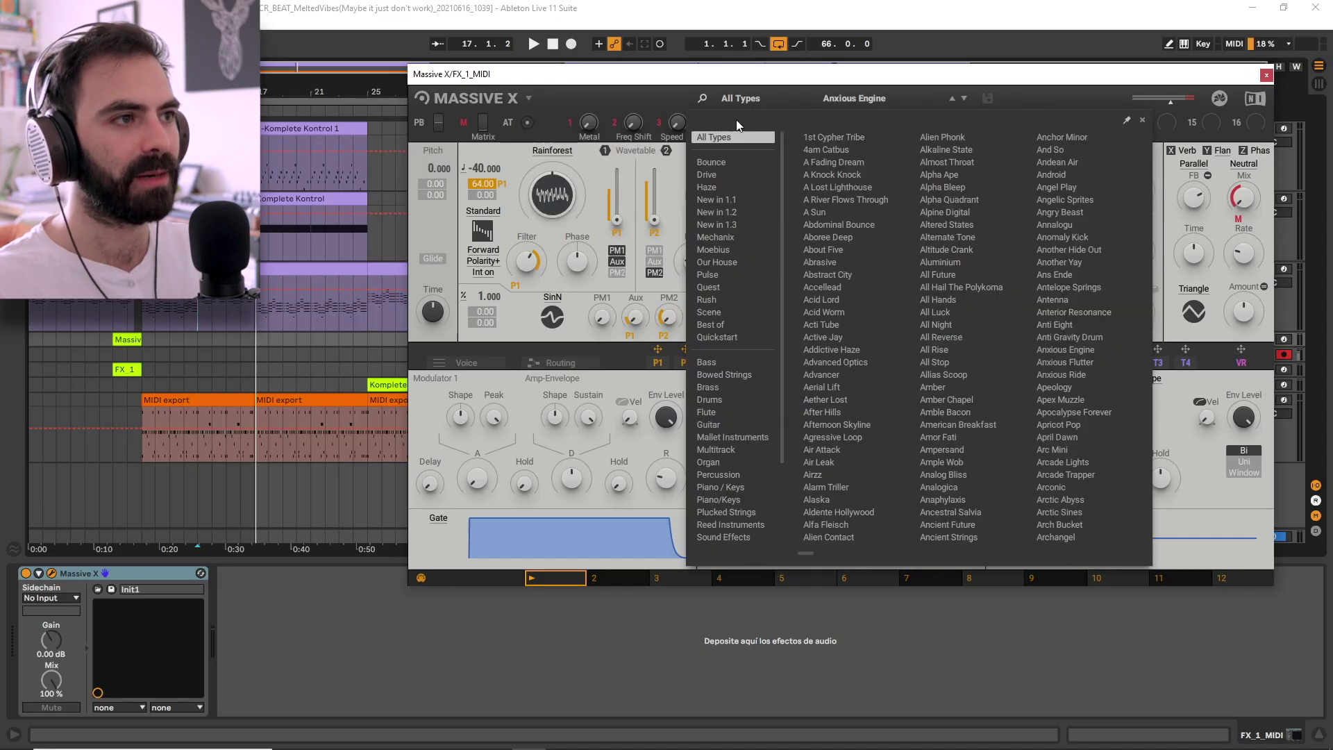
{"action": "left_click", "coordinate": [626, 90]}
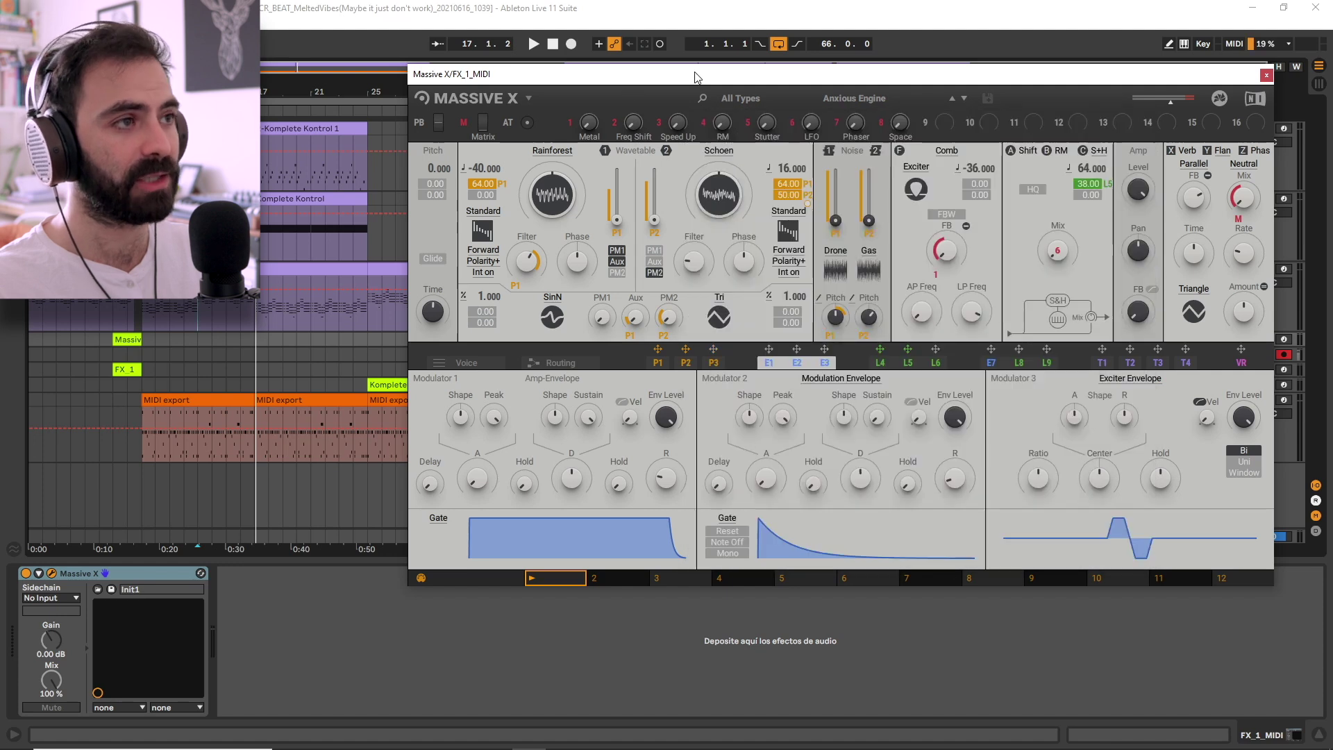
{"action": "left_click", "coordinate": [1266, 75]}
Step: Listen to the Massive X clip on FX_1_MIDI soloed from bar 7
{"action": "left_click", "coordinate": [132, 338]}
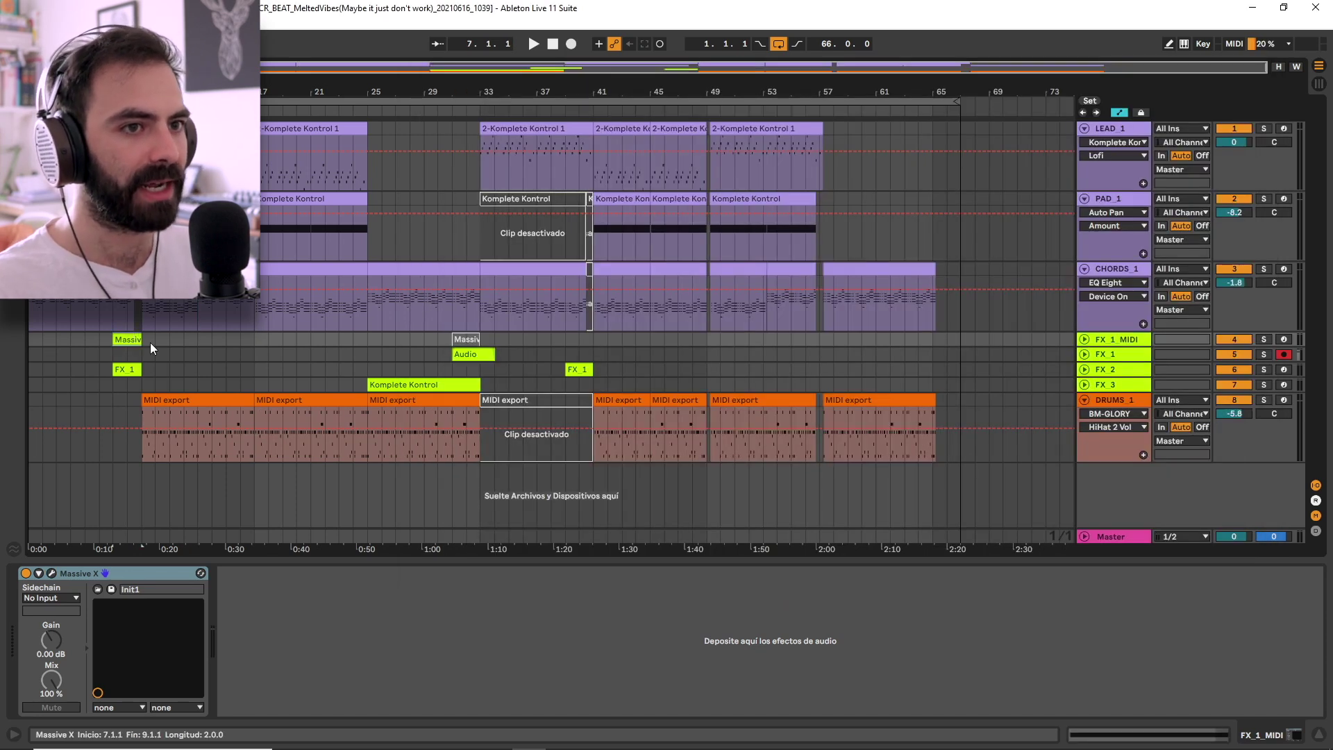
{"action": "left_click", "coordinate": [1264, 340]}
{"action": "key", "text": "space"}
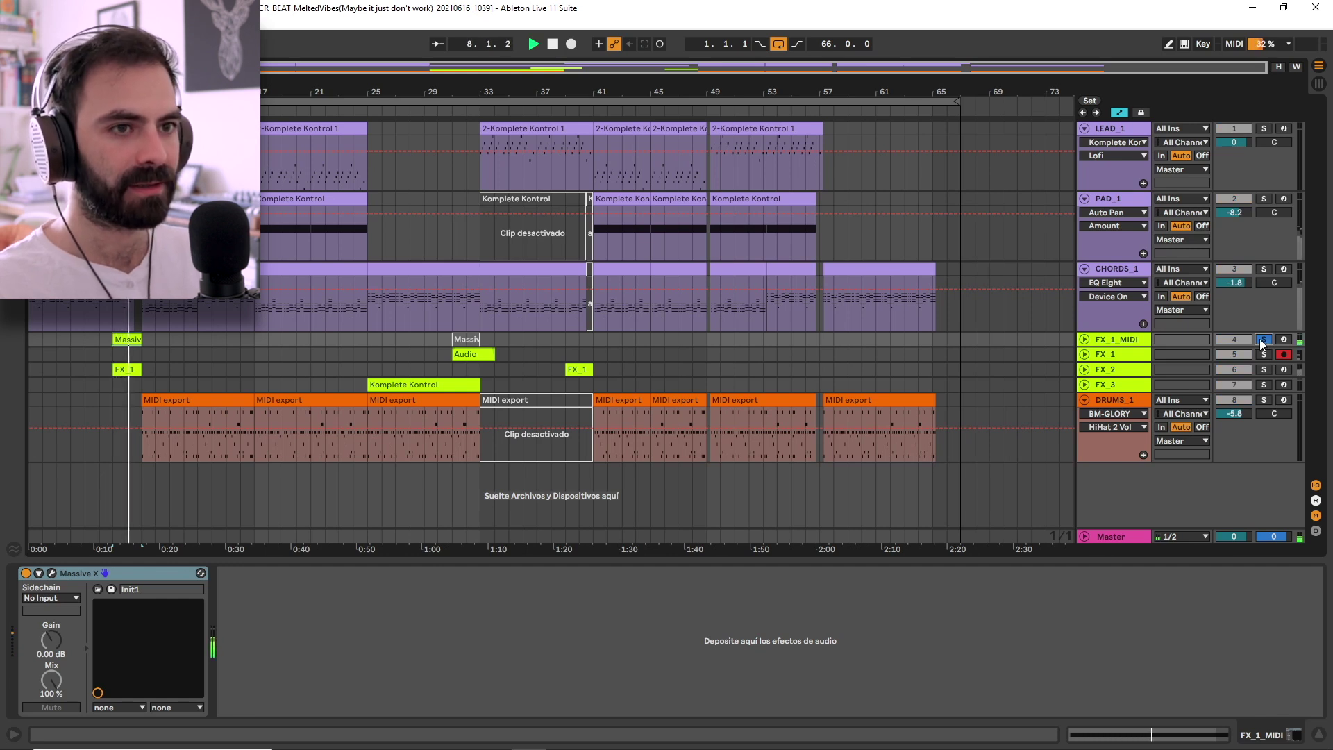
{"action": "left_click", "coordinate": [1264, 341]}
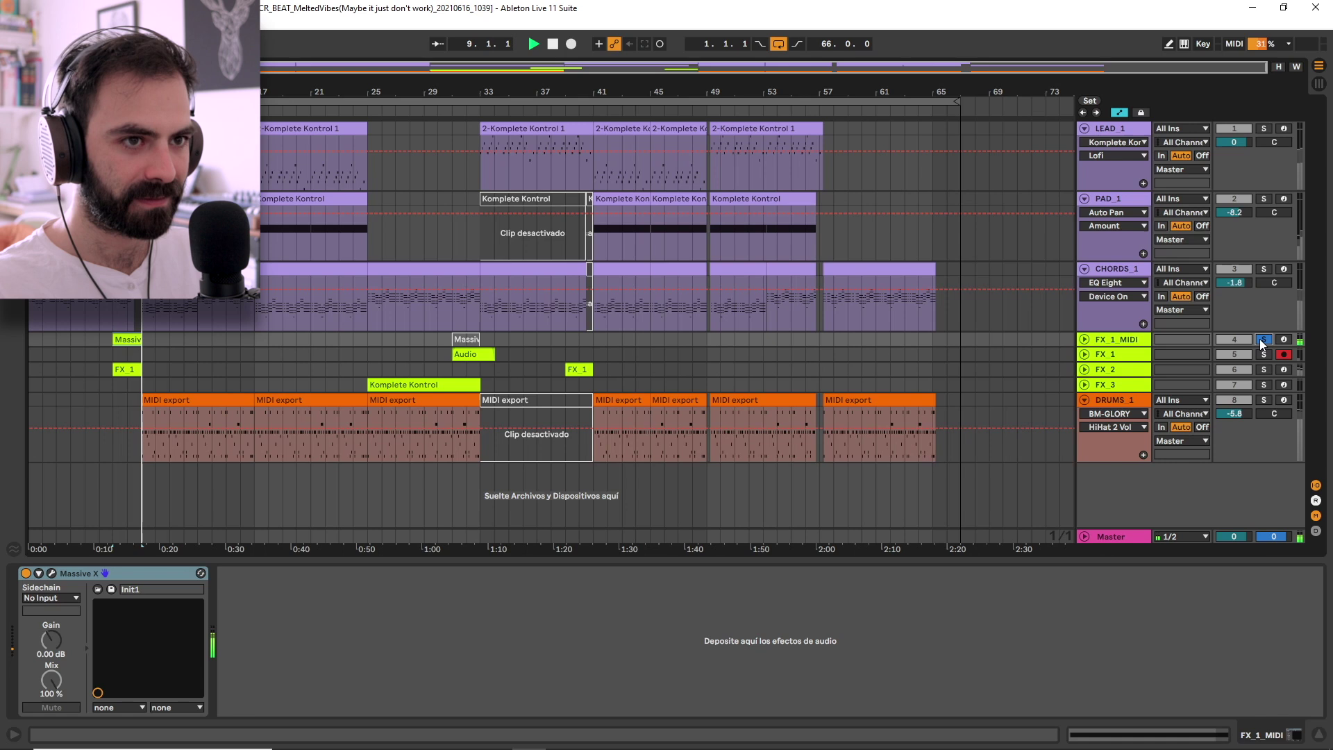
Step: Listen to the FX_2 track soloed from bar 7, stop playback and release the solo
{"action": "left_click", "coordinate": [1264, 385]}
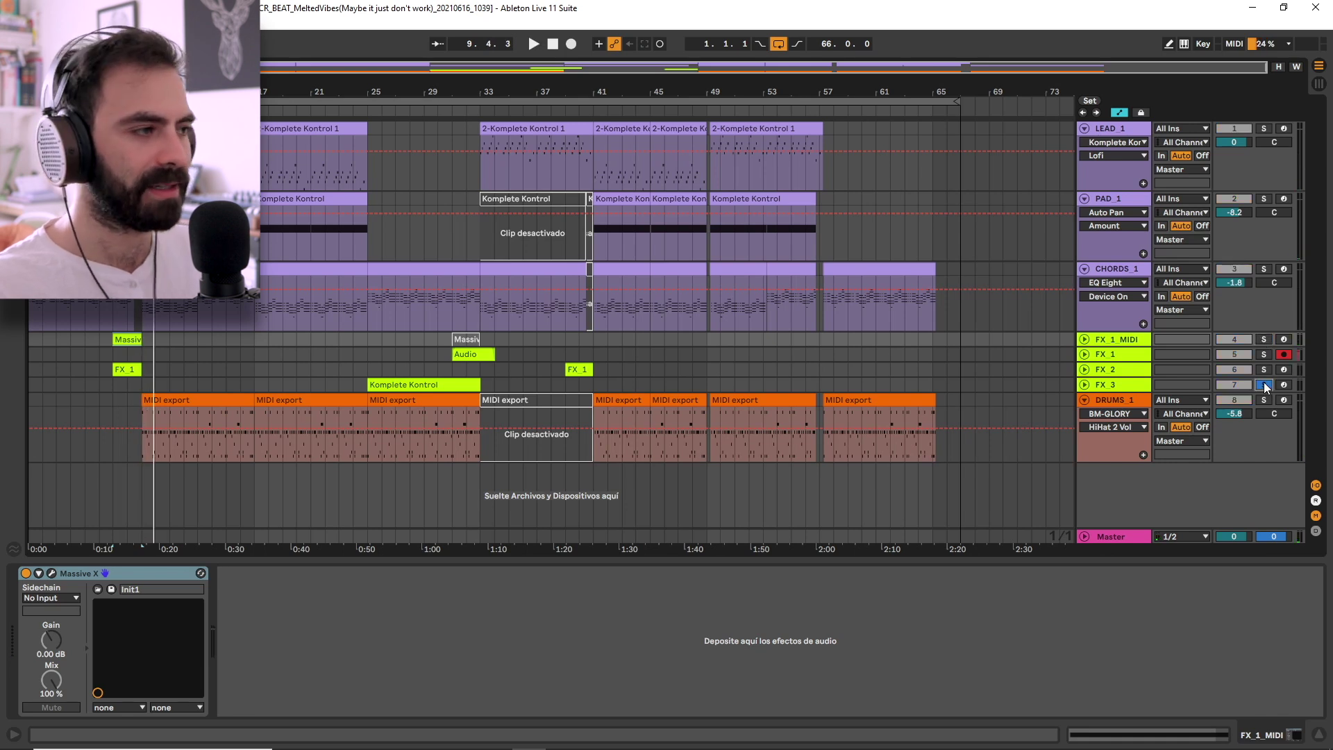
{"action": "key", "text": "space"}
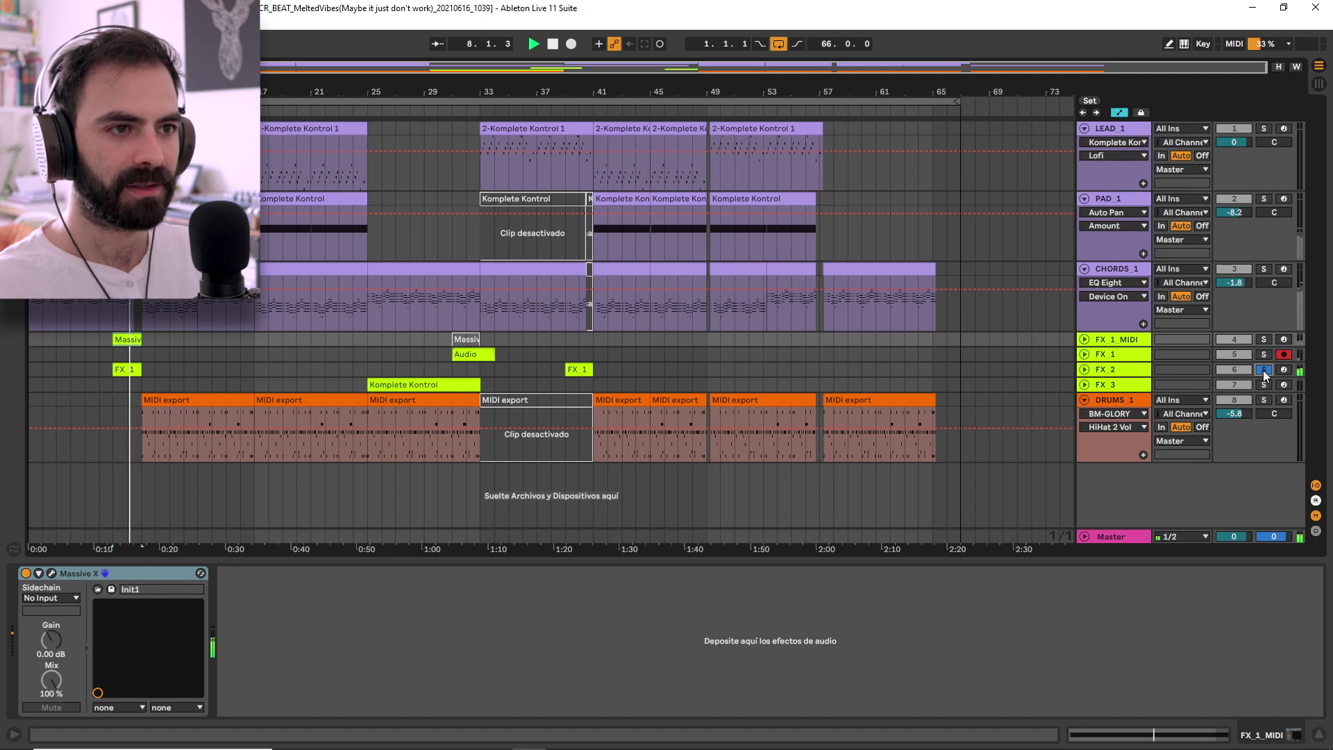
{"action": "key", "text": "space"}
{"action": "left_click", "coordinate": [1262, 369]}
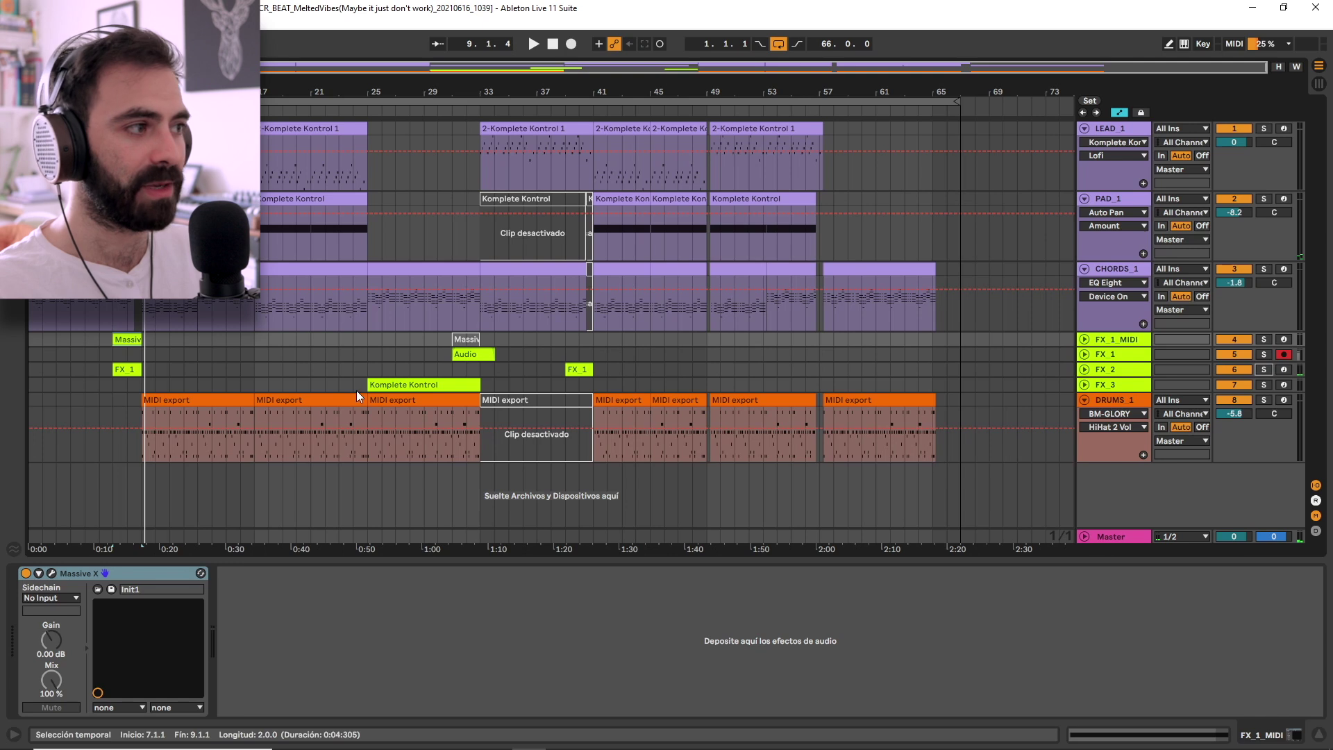
Step: Listen to the full arrangement from bar 7 and stop playback
{"action": "left_click", "coordinate": [107, 354]}
{"action": "key", "text": "space"}
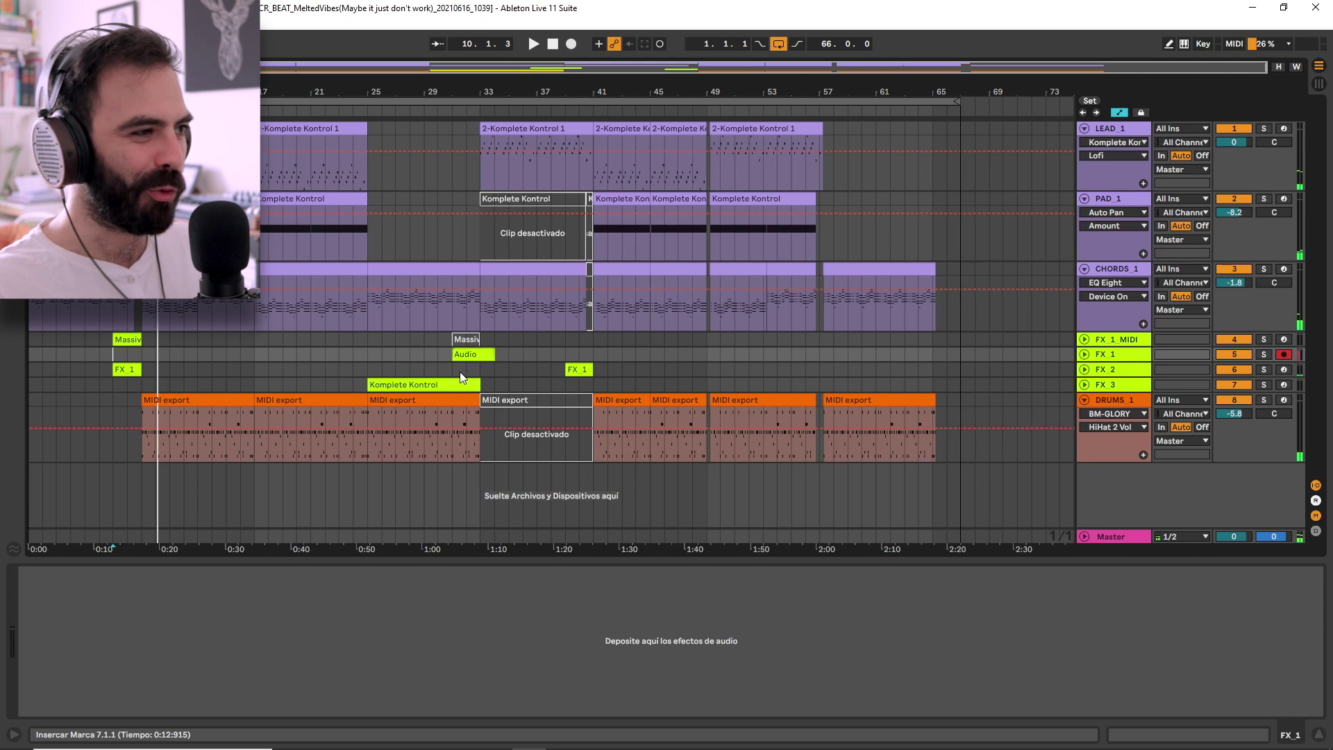
Step: Play the full beat from bar 23, solo the FX_3 track during playback and stop
{"action": "left_click", "coordinate": [367, 343]}
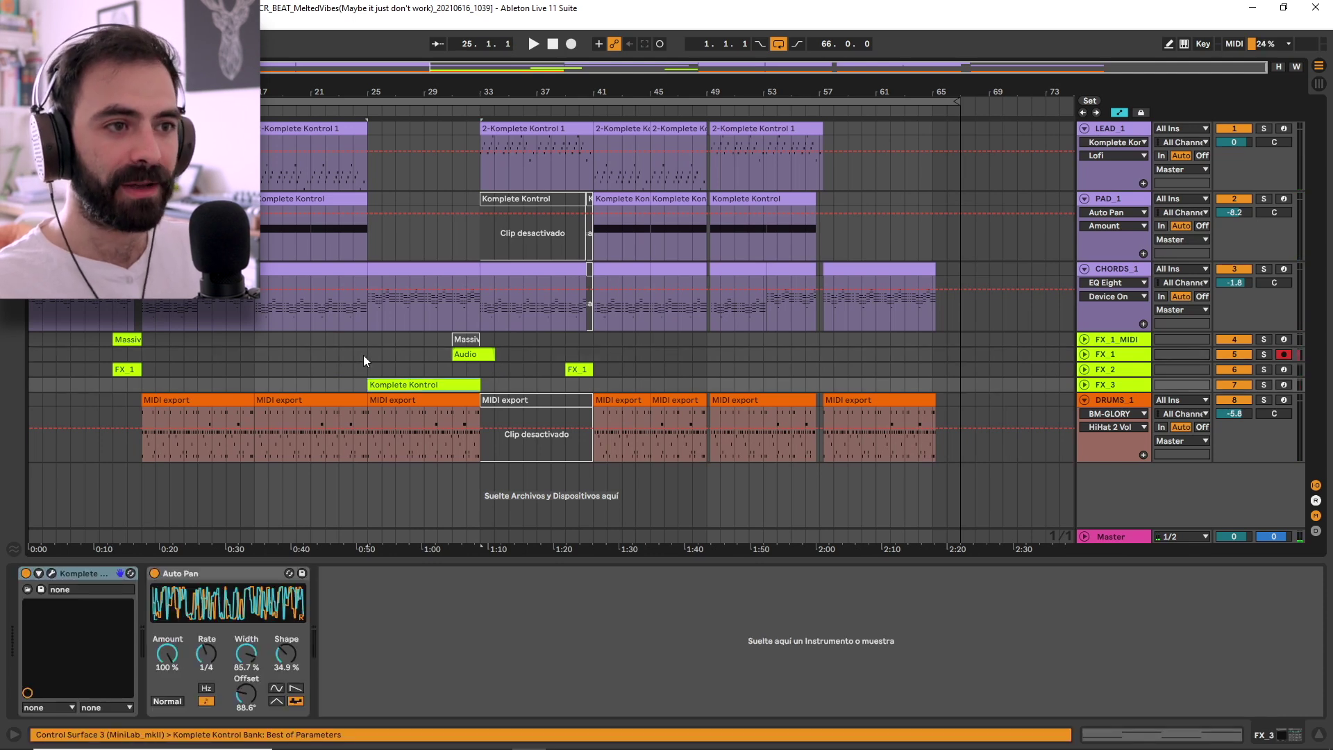
{"action": "left_click", "coordinate": [365, 356]}
{"action": "left_click", "coordinate": [1142, 382]}
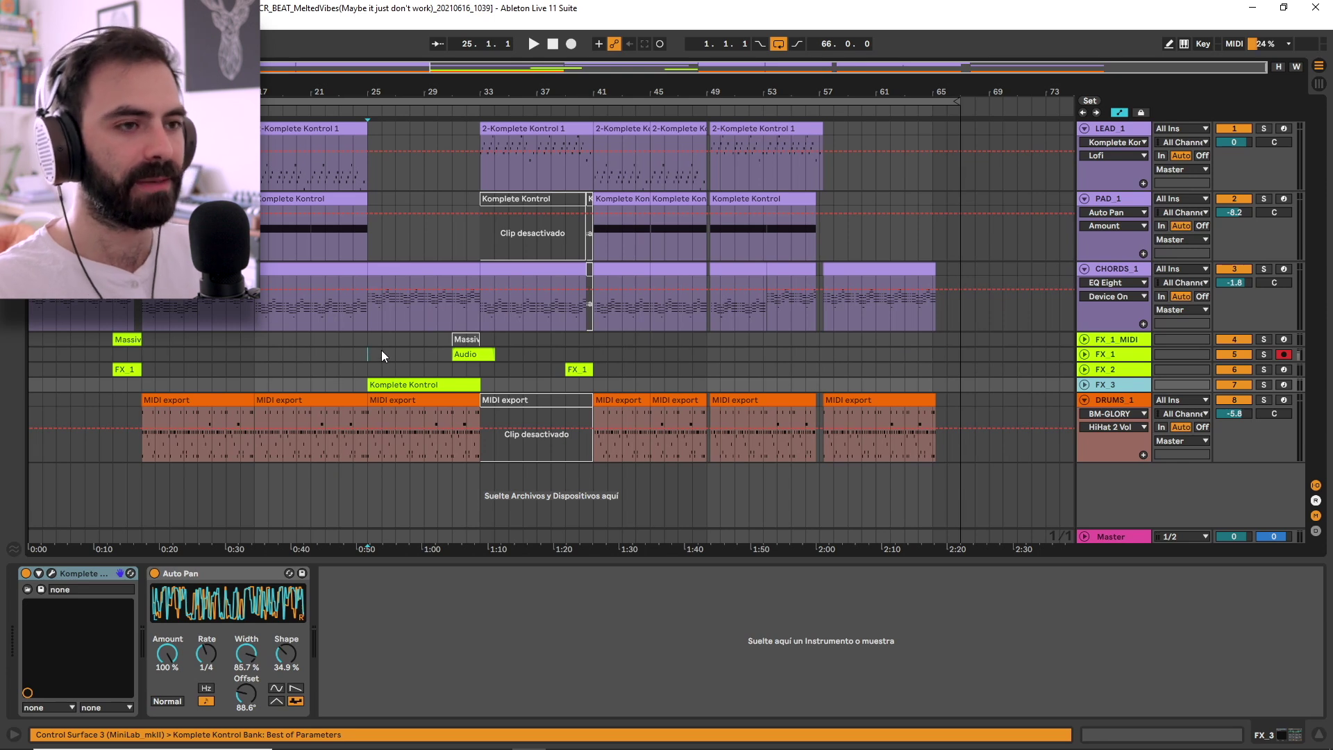
{"action": "left_click", "coordinate": [340, 370]}
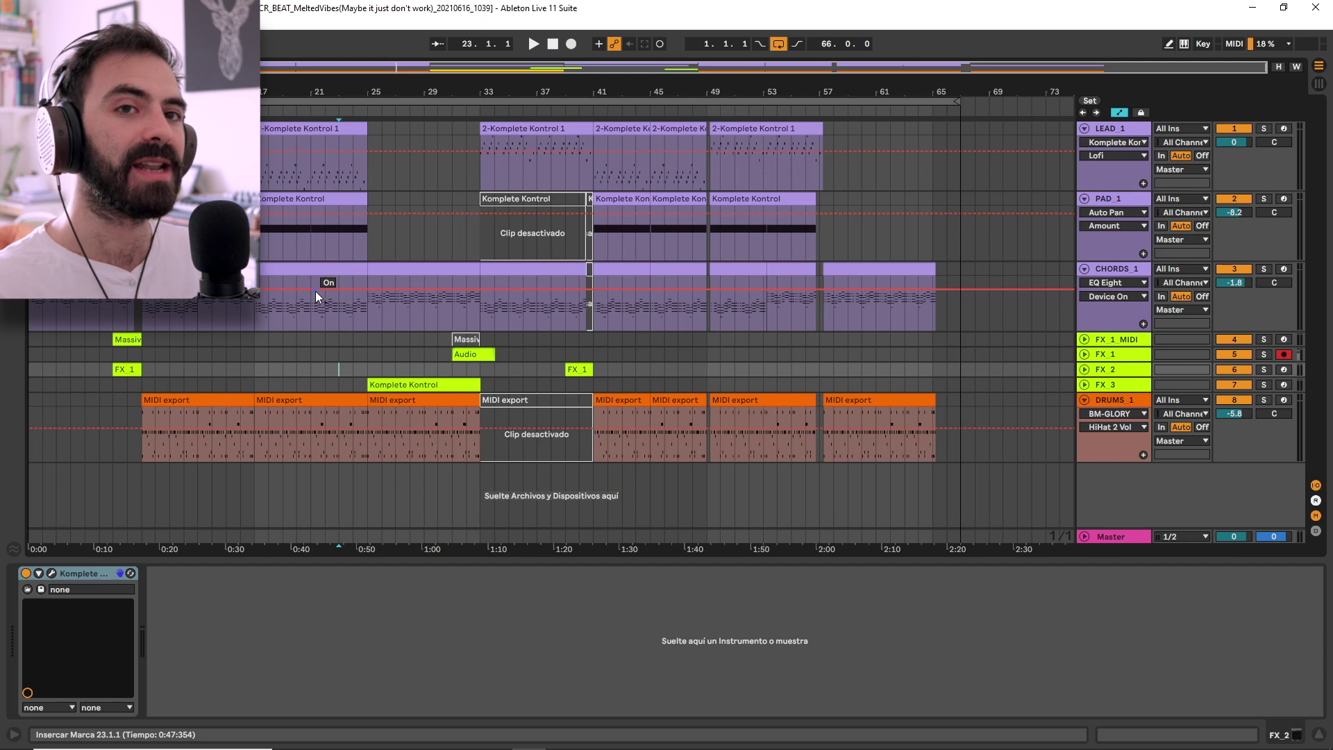
{"action": "key", "text": "space"}
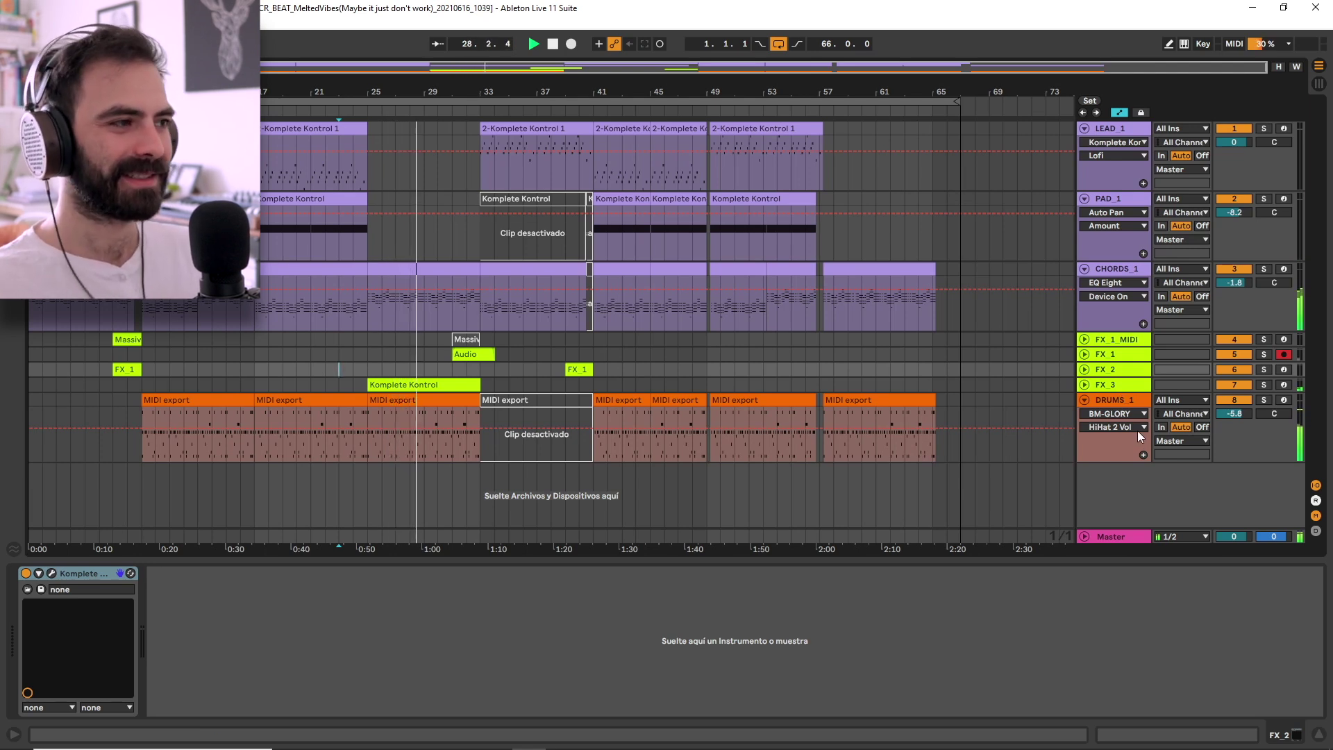
{"action": "left_click", "coordinate": [1264, 386]}
{"action": "key", "text": "space"}
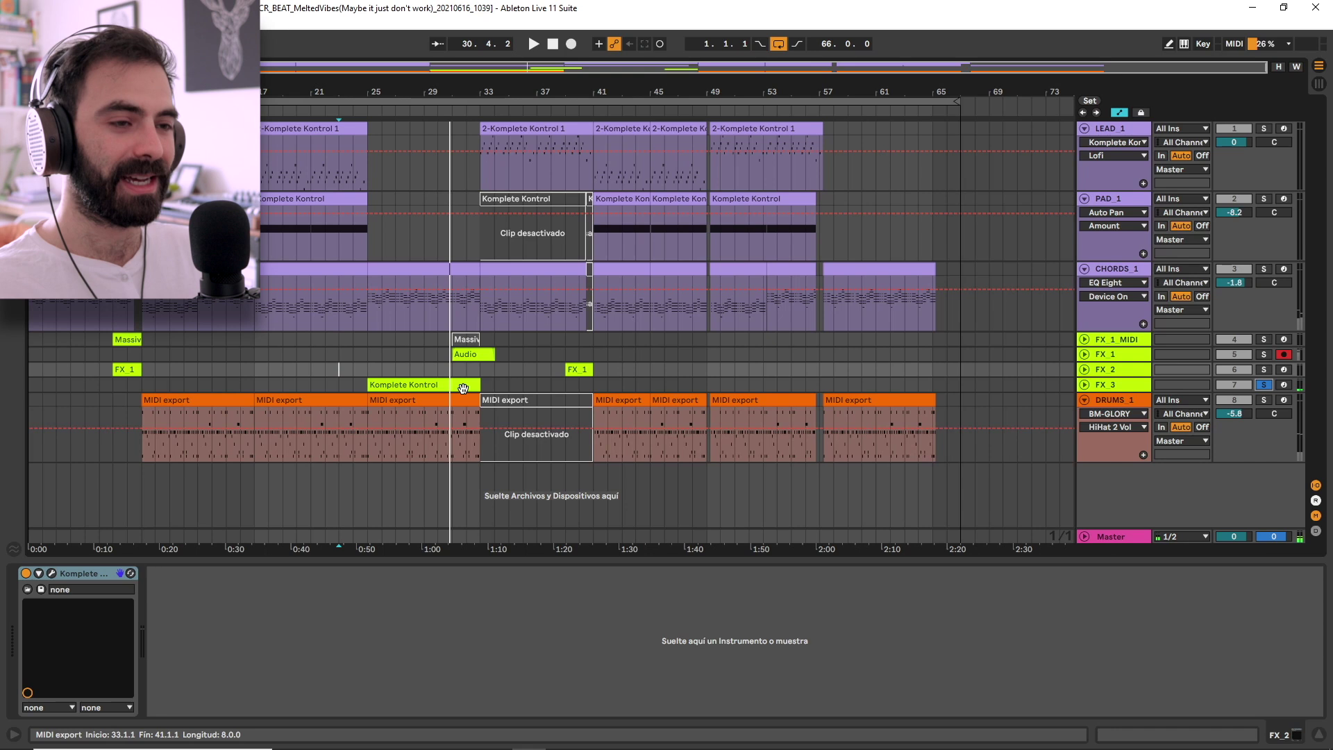
Step: Unfold the FX_3 track, look at its Trek Down preset in Massive X and close the instrument window
{"action": "left_click", "coordinate": [399, 385]}
{"action": "left_click", "coordinate": [1084, 385]}
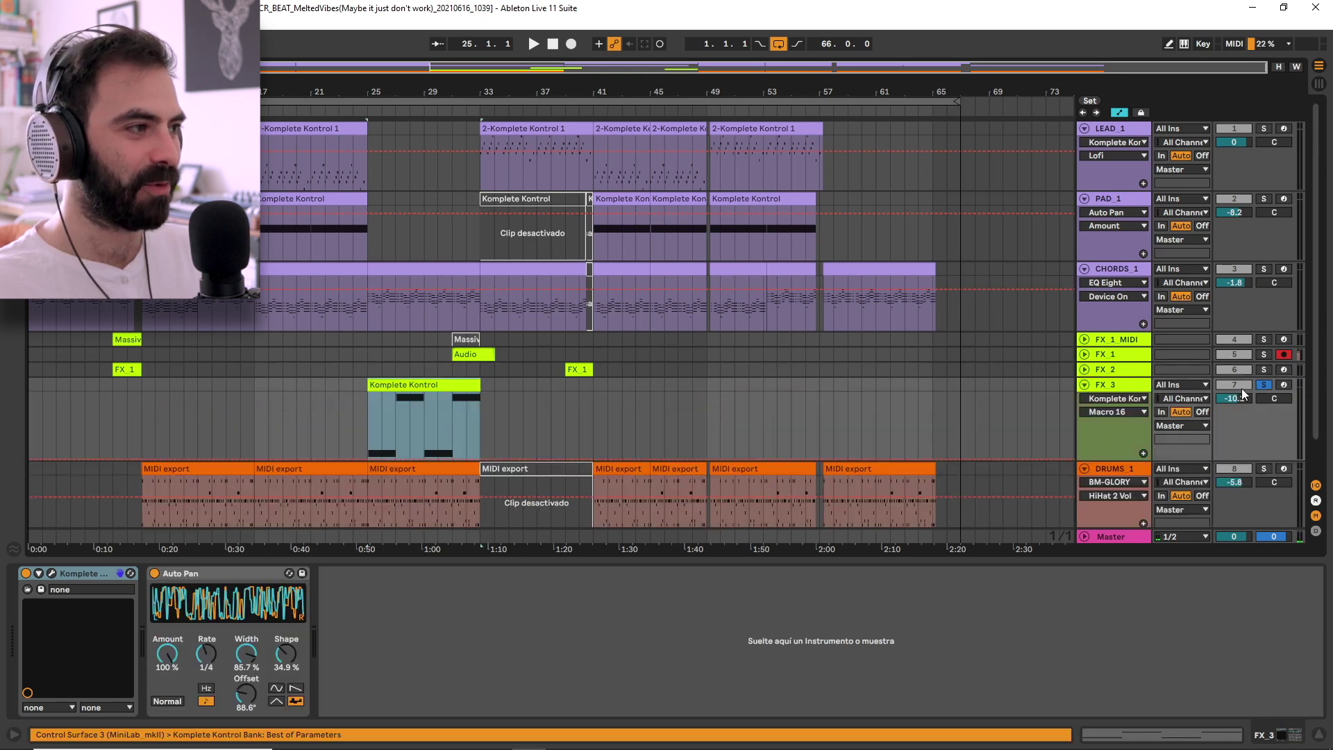
{"action": "left_click", "coordinate": [51, 573]}
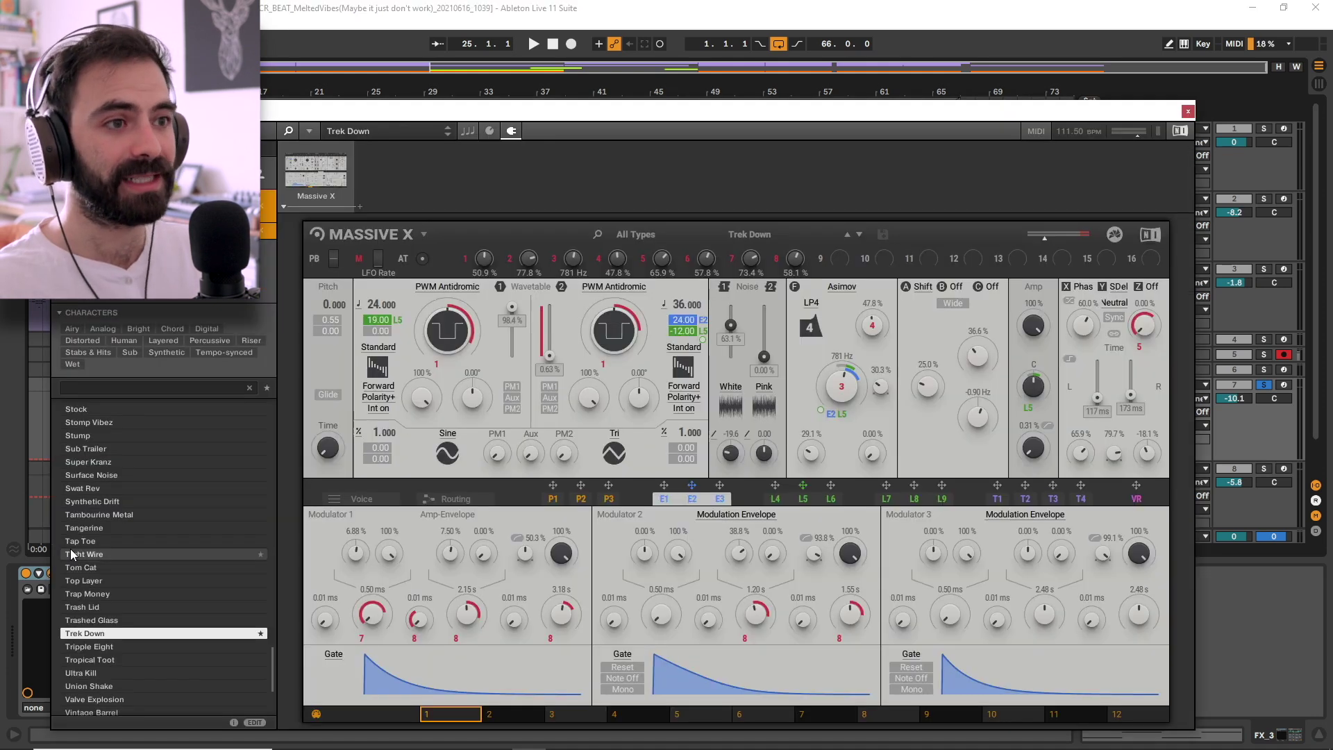
{"action": "left_click_drag", "start_coordinate": [798, 108], "coordinate": [912, 68]}
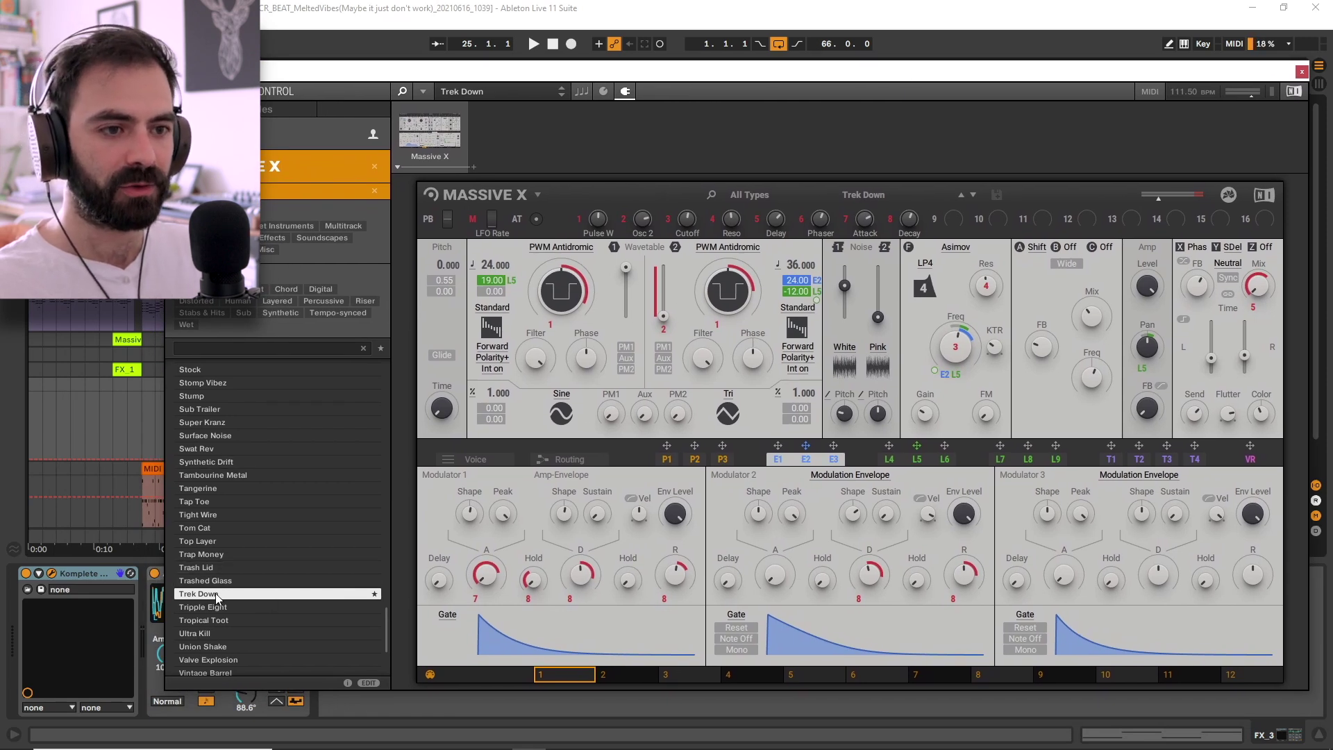
{"action": "left_click", "coordinate": [1303, 72]}
Step: Listen to the soloed FX_3 clip from bar 25, stop playback and release the solo
{"action": "left_click", "coordinate": [383, 393]}
{"action": "key", "text": "space"}
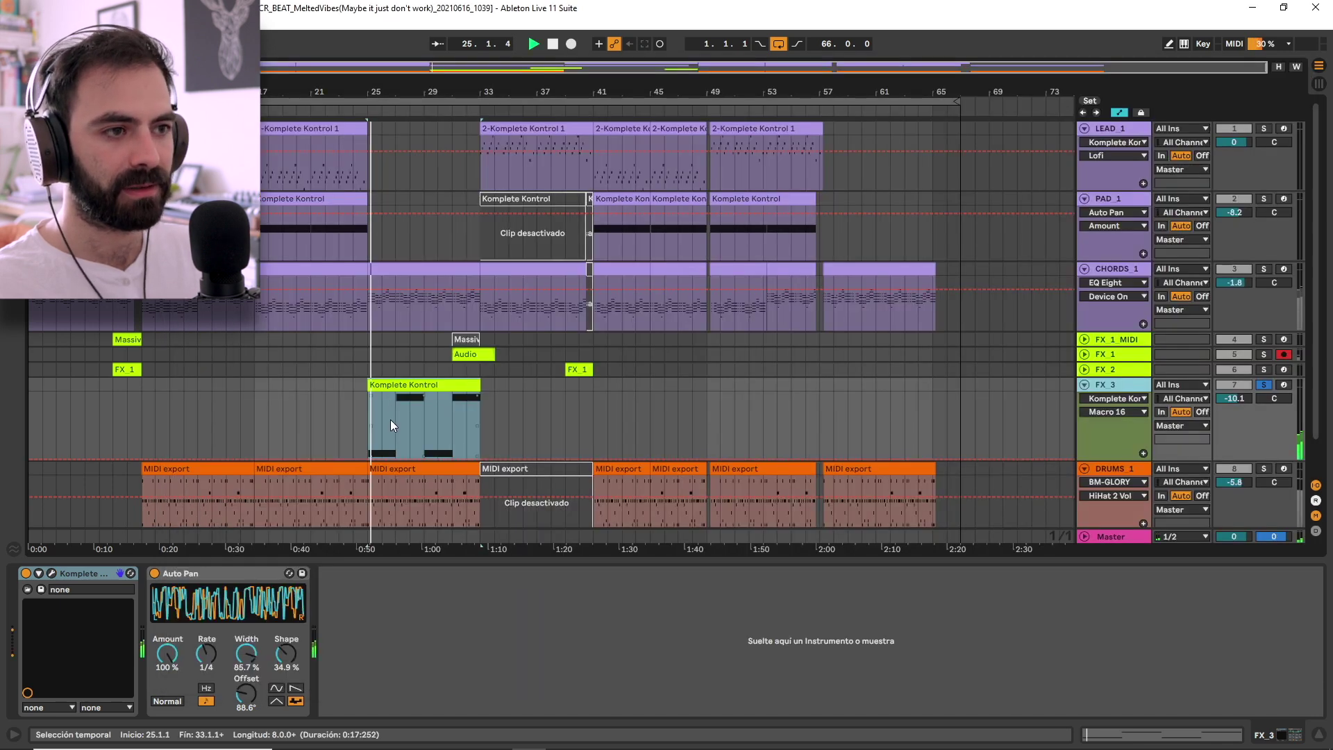
{"action": "left_click", "coordinate": [52, 571]}
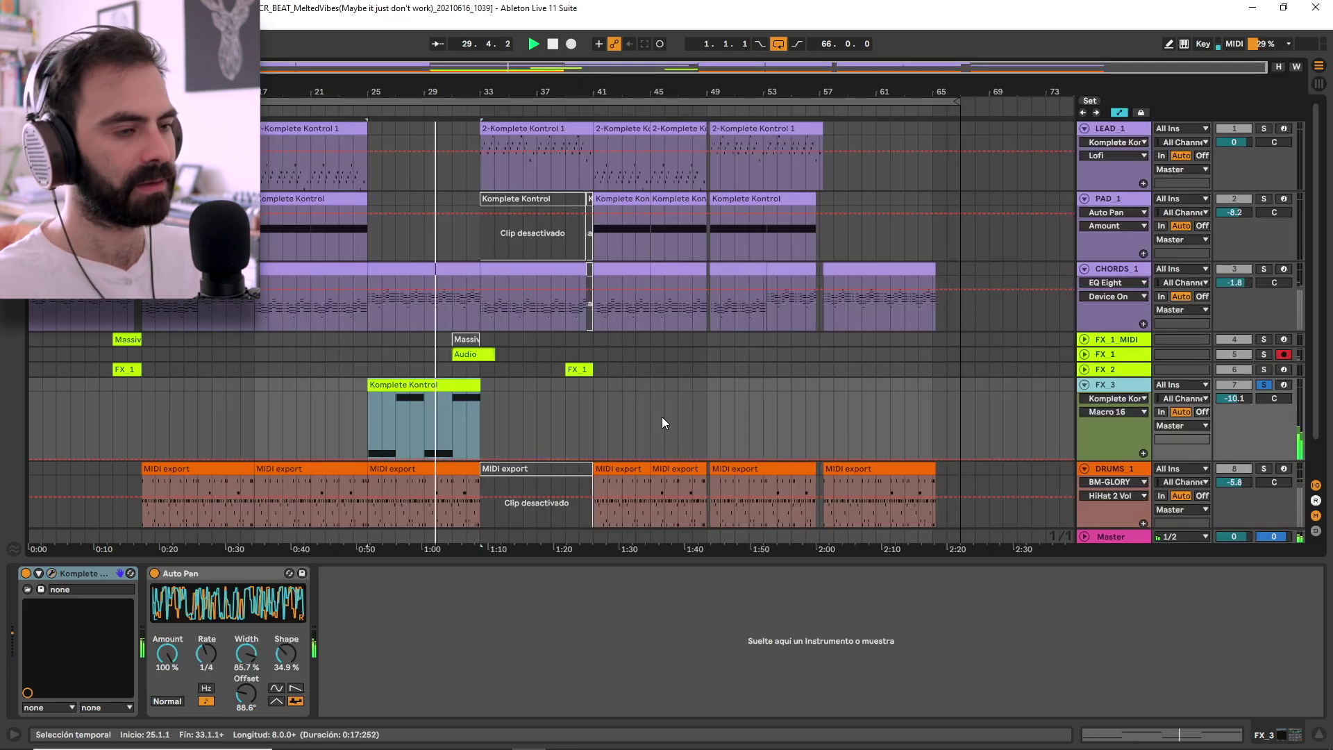
{"action": "key", "text": "space"}
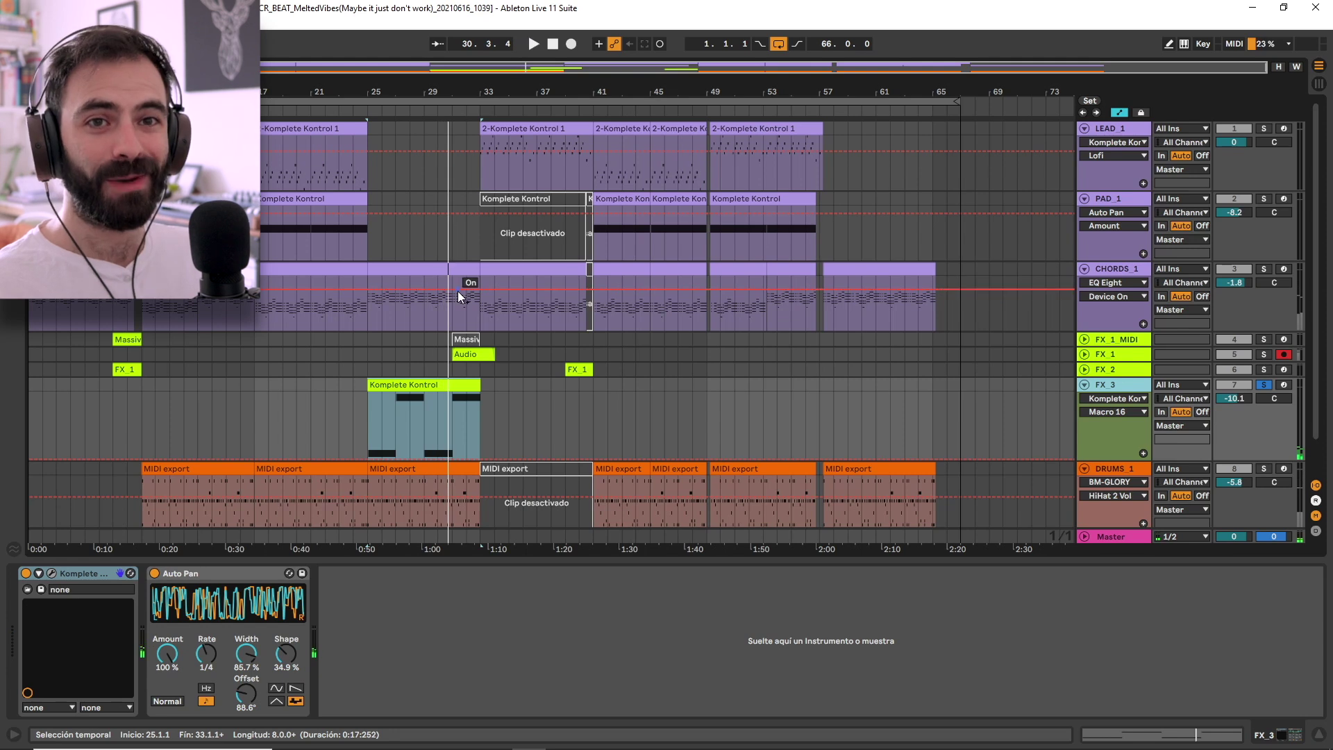
{"action": "left_click", "coordinate": [1264, 385]}
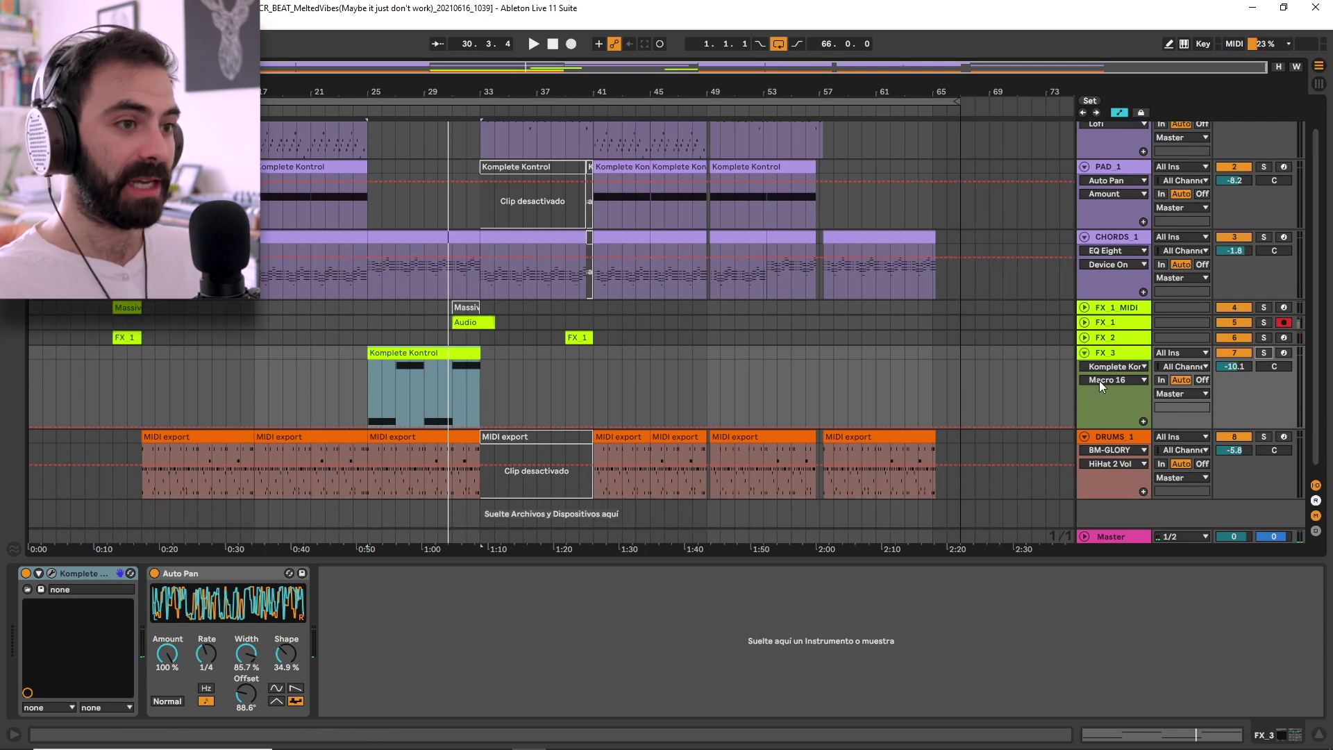
Step: Open the BM-GLORY instrument window on the DRUMS_1 track to examine its kit, mix and style settings
{"action": "scroll", "coordinate": [1098, 381], "scroll_direction": "down", "scroll_amount": 1}
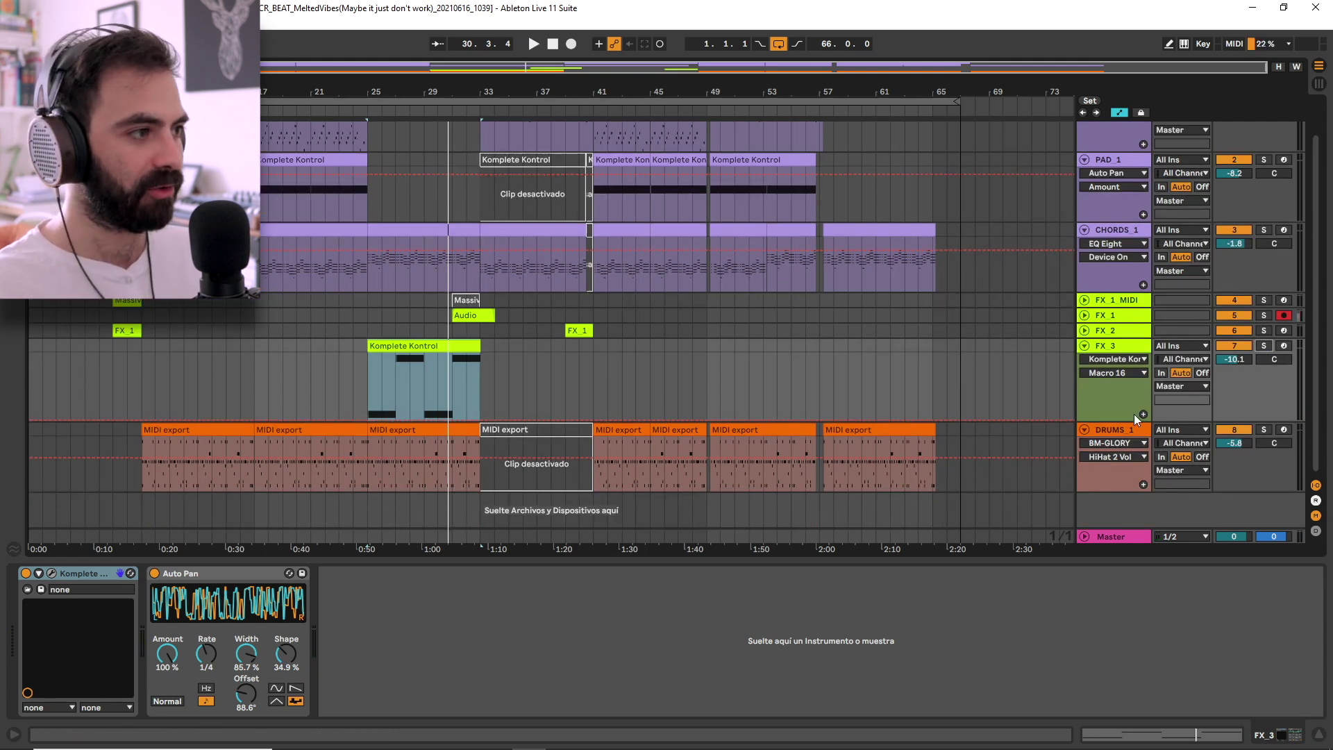
{"action": "left_click", "coordinate": [1102, 428]}
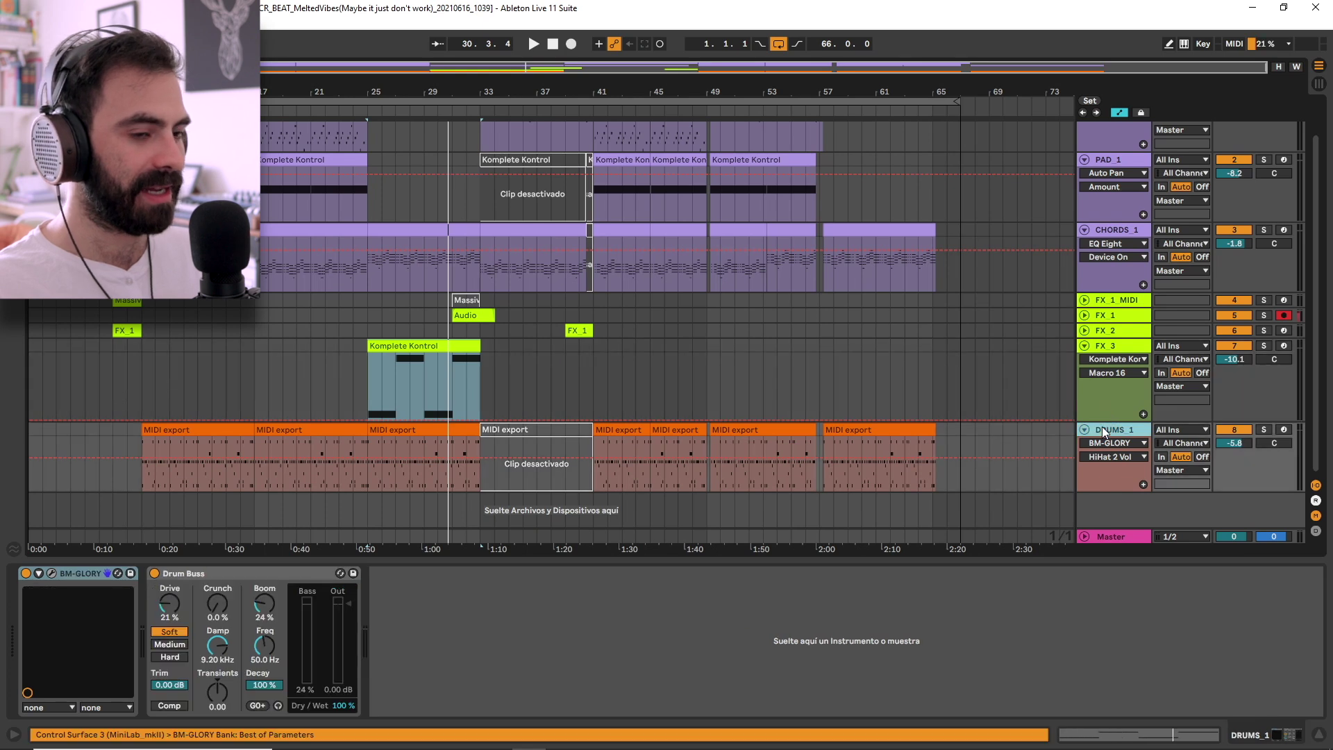
{"action": "left_click", "coordinate": [52, 574]}
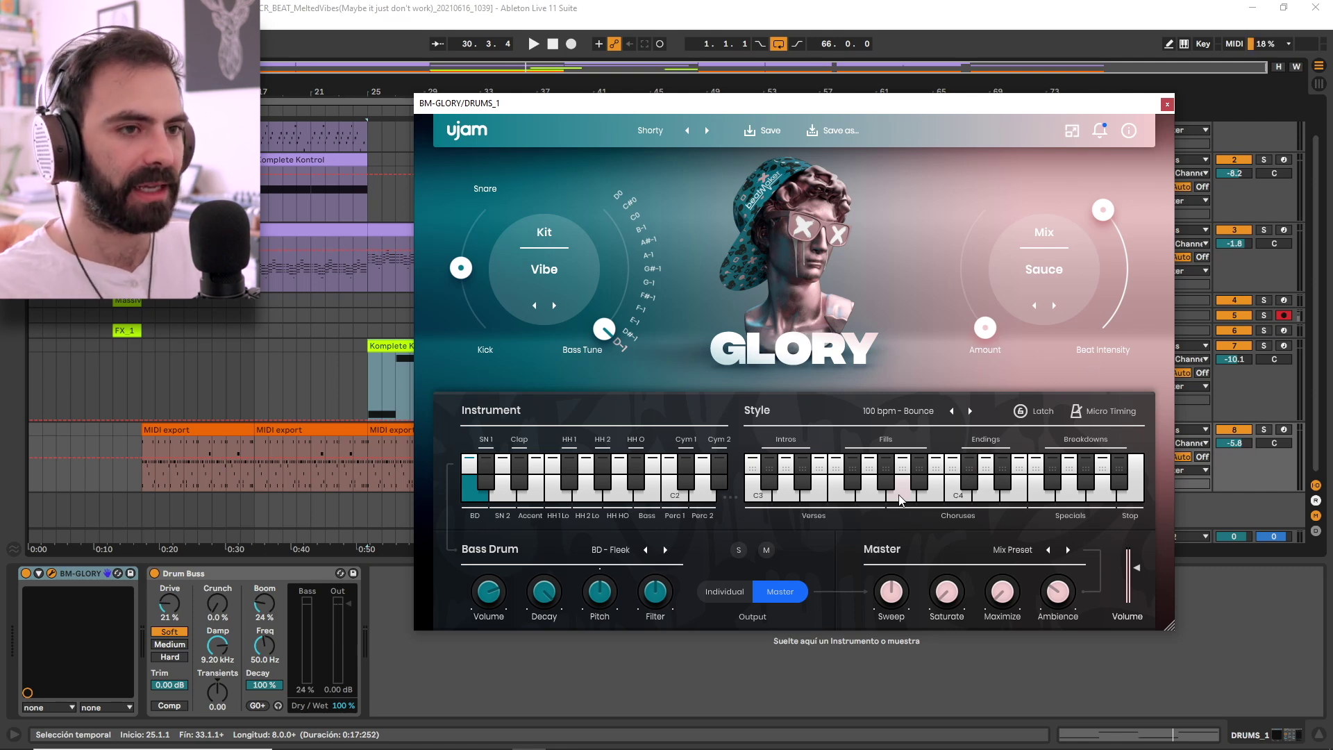
Step: Listen to the first DRUMS_1 clip soloed from bar 9, close the BM-GLORY window, stop playback and release the solo
{"action": "left_click", "coordinate": [1264, 429]}
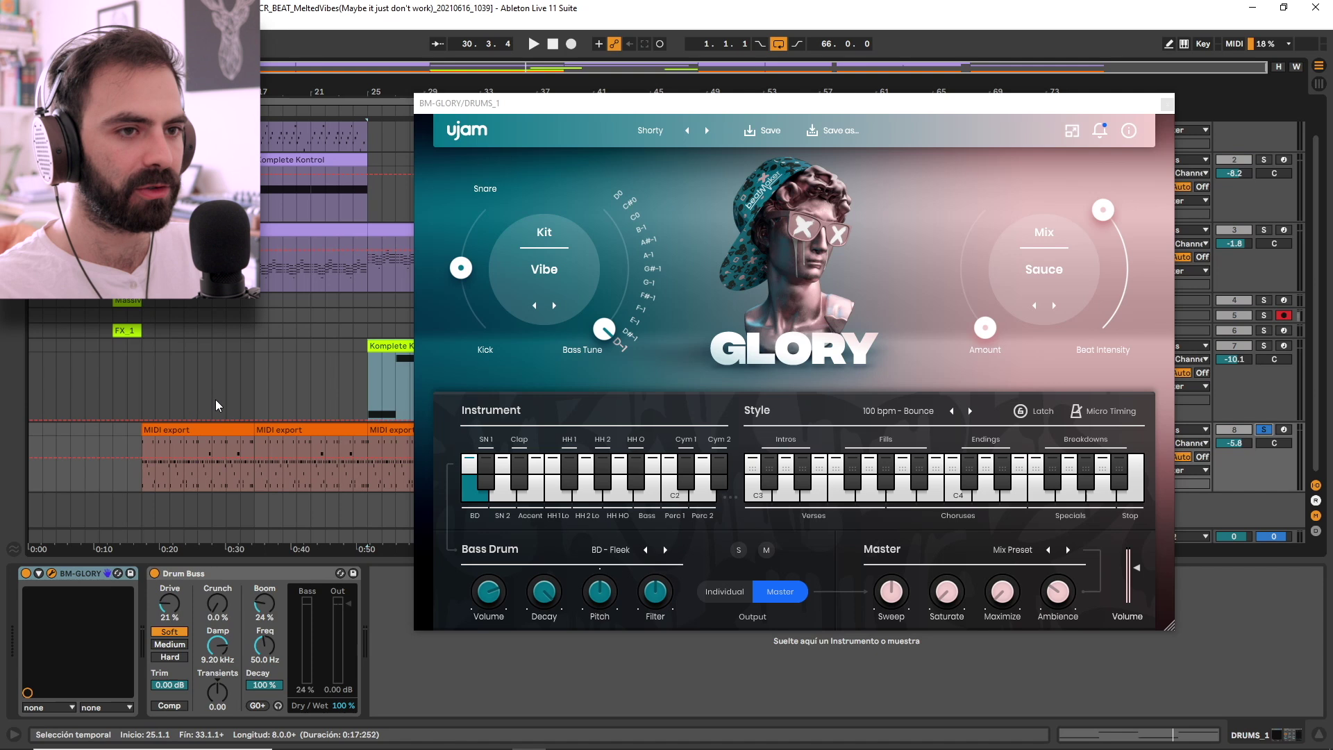
{"action": "left_click", "coordinate": [205, 431]}
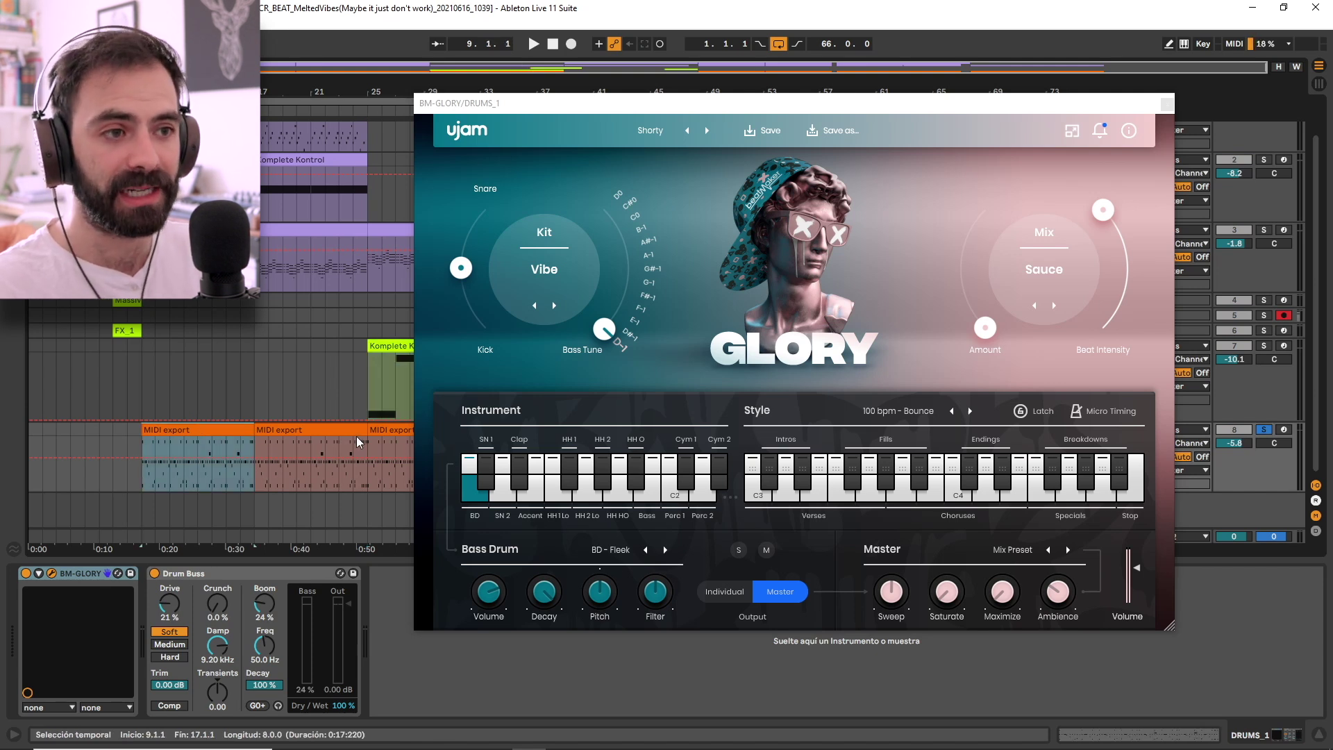
{"action": "key", "text": "space"}
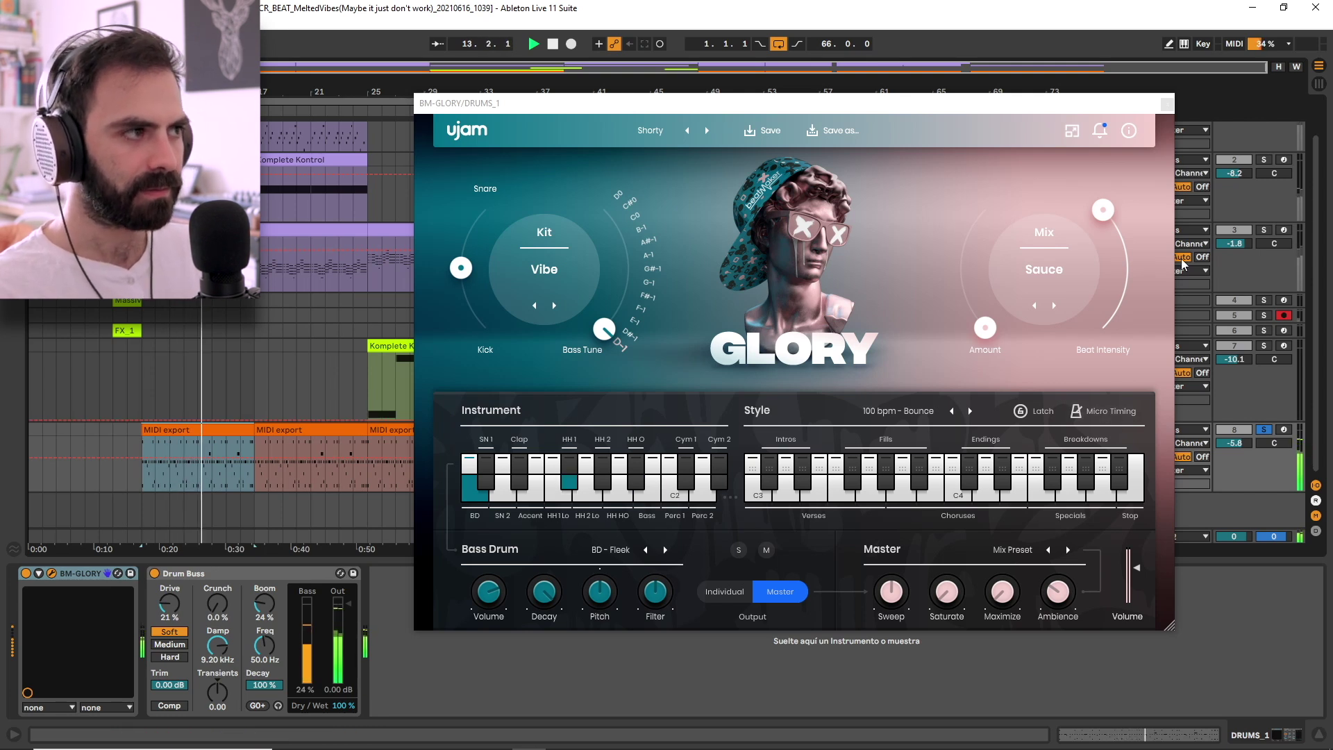
{"action": "left_click", "coordinate": [1167, 103]}
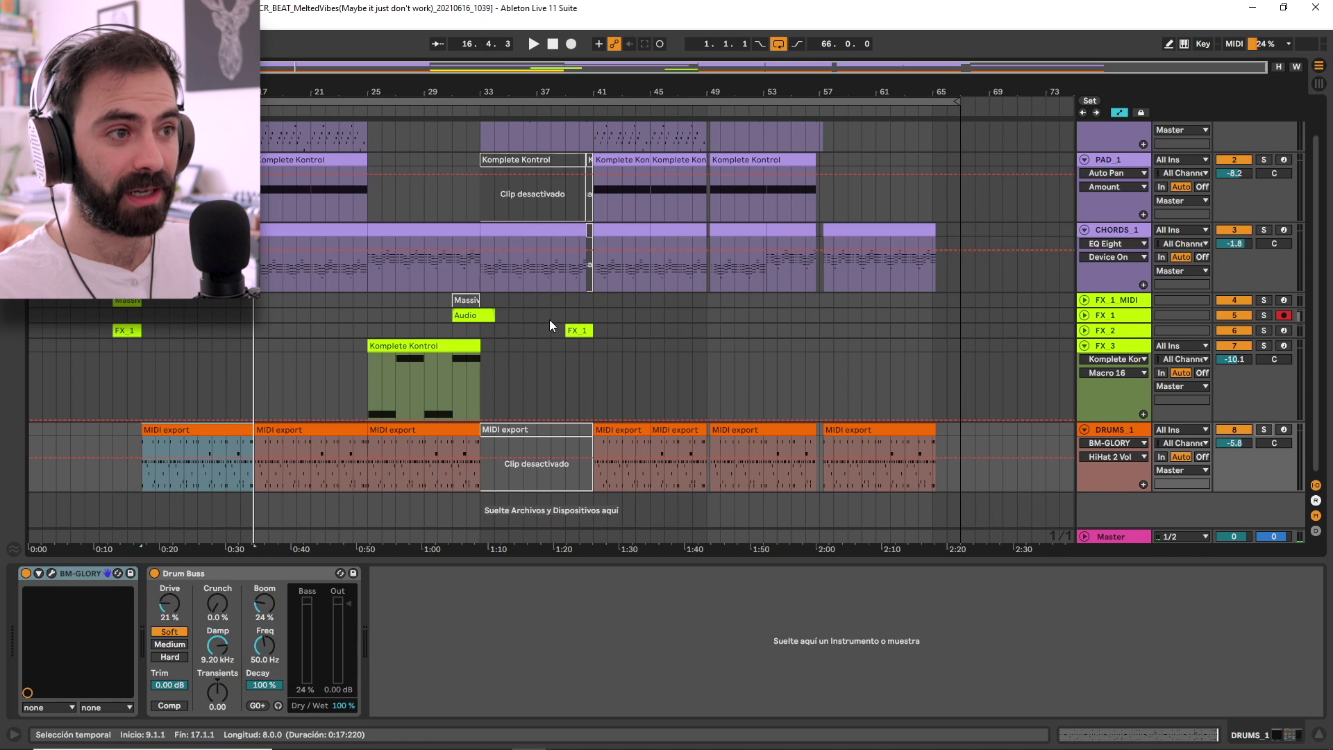
Step: Listen to the full beat with all tracks from bar 38
{"action": "left_click", "coordinate": [549, 386]}
{"action": "left_click", "coordinate": [1319, 80]}
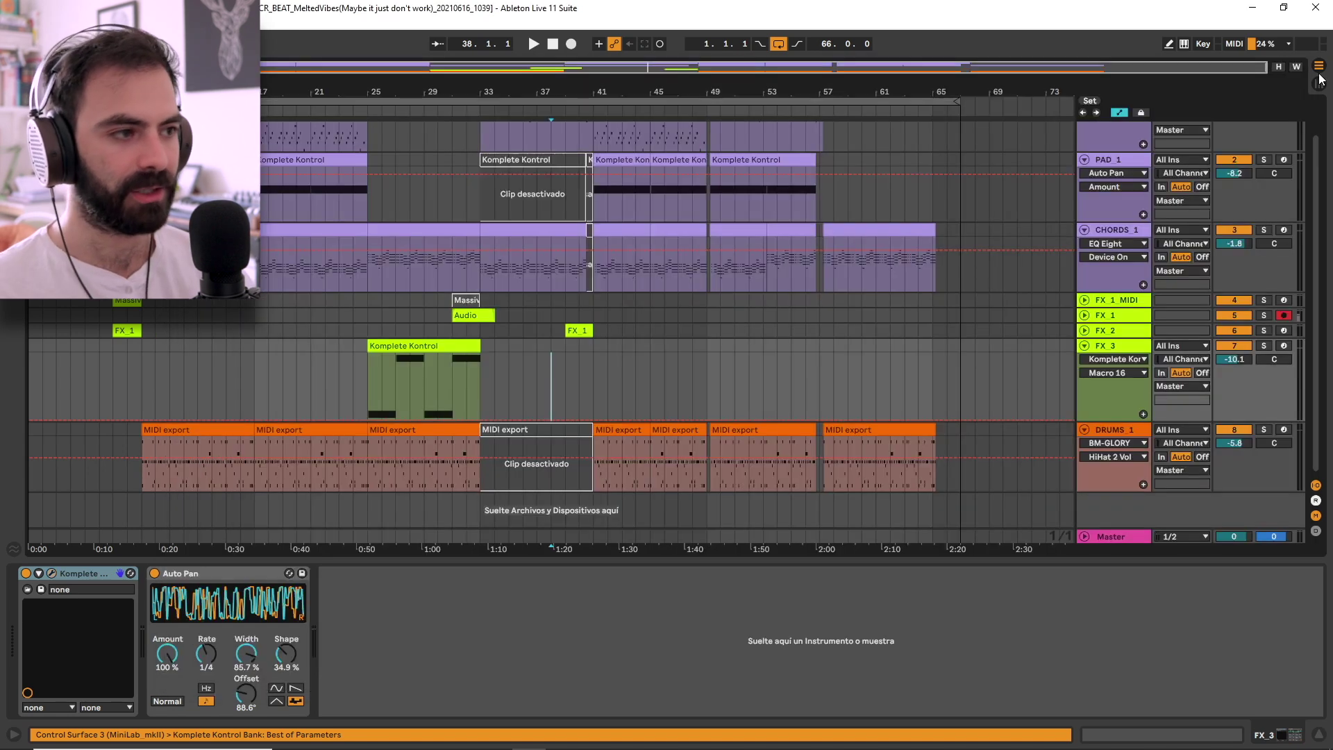
{"action": "key", "text": "space"}
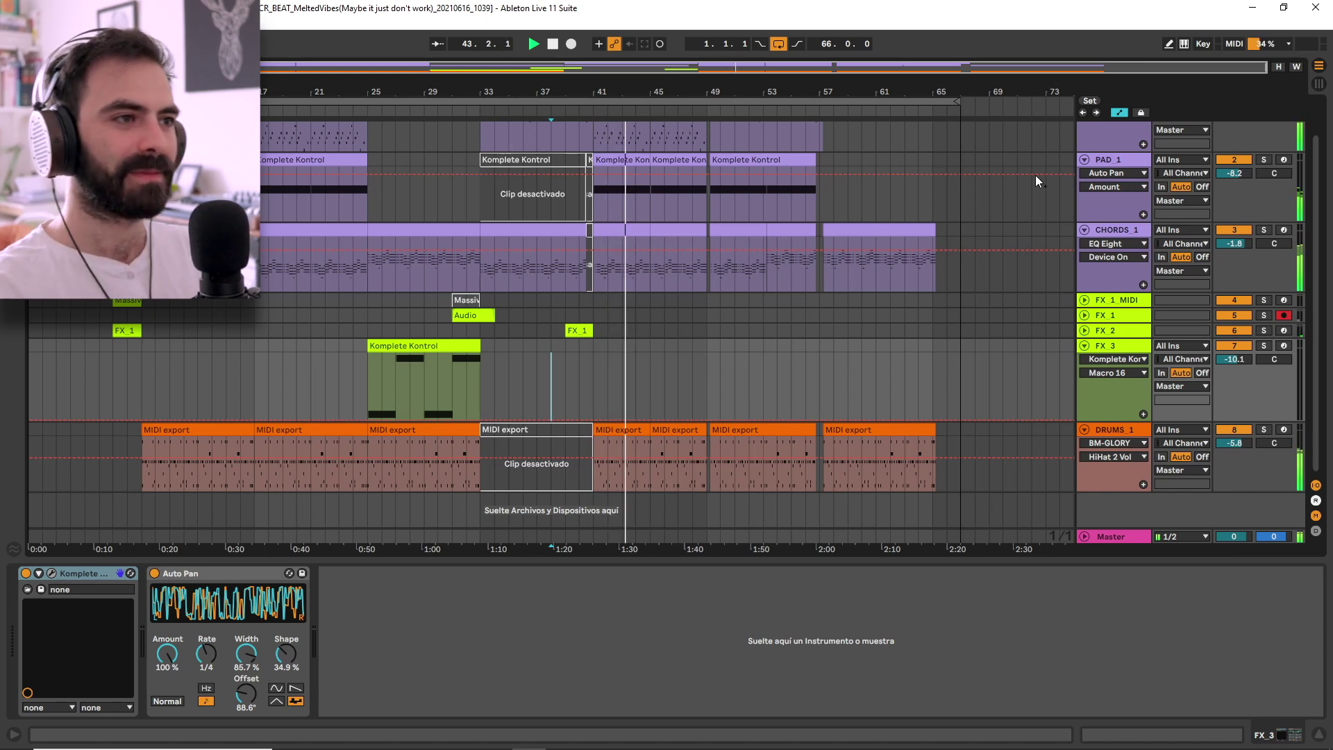
{"action": "scroll", "coordinate": [954, 218], "scroll_direction": "up", "scroll_amount": 1}
{"action": "scroll", "coordinate": [956, 217], "scroll_direction": "up", "scroll_amount": 1}
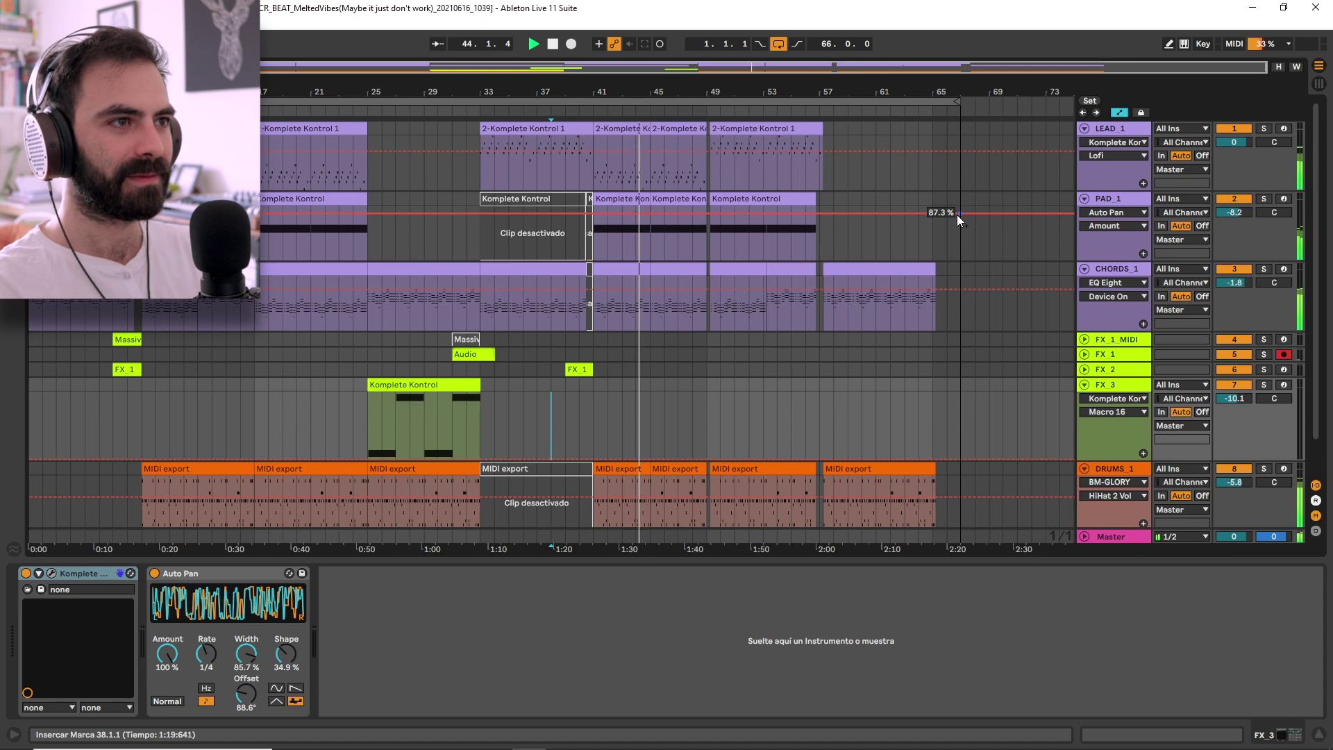